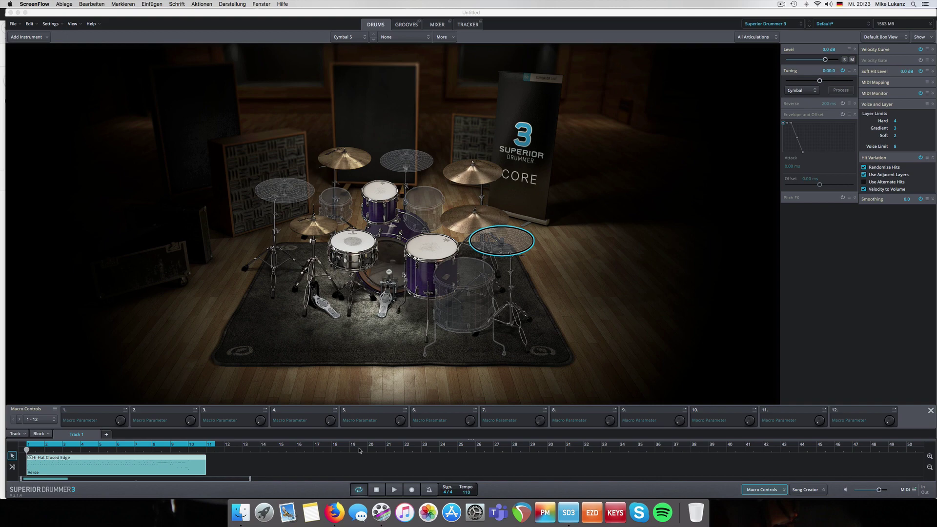
Play the groove to hear the kit's original snare, and stop the playback
click(436, 25)
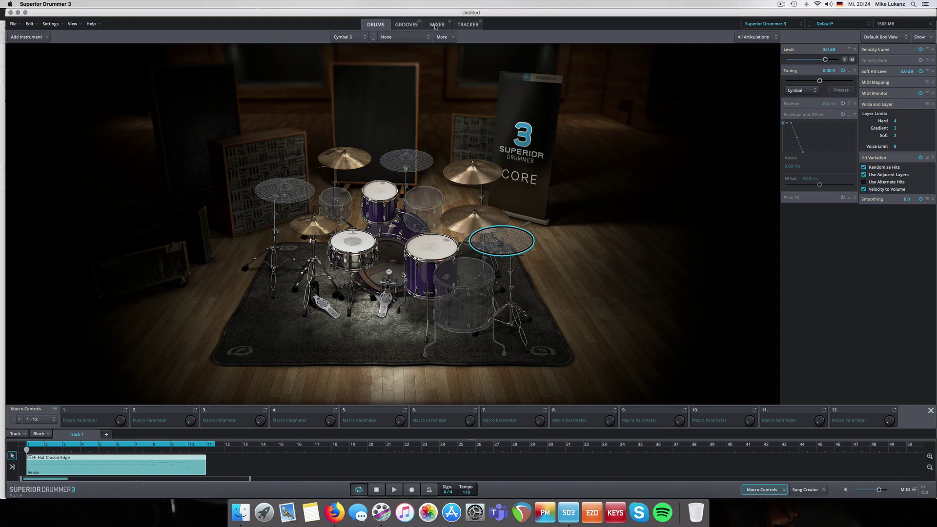
click(382, 26)
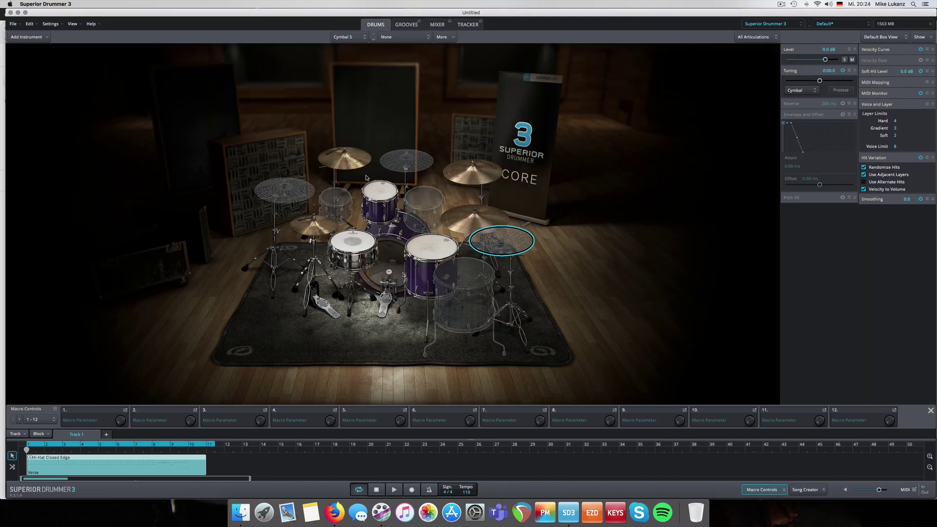
click(394, 489)
click(376, 489)
Stack the 6.5x14" Tama Bell Brass on the Center articulation of the kit's snare
right_click(353, 241)
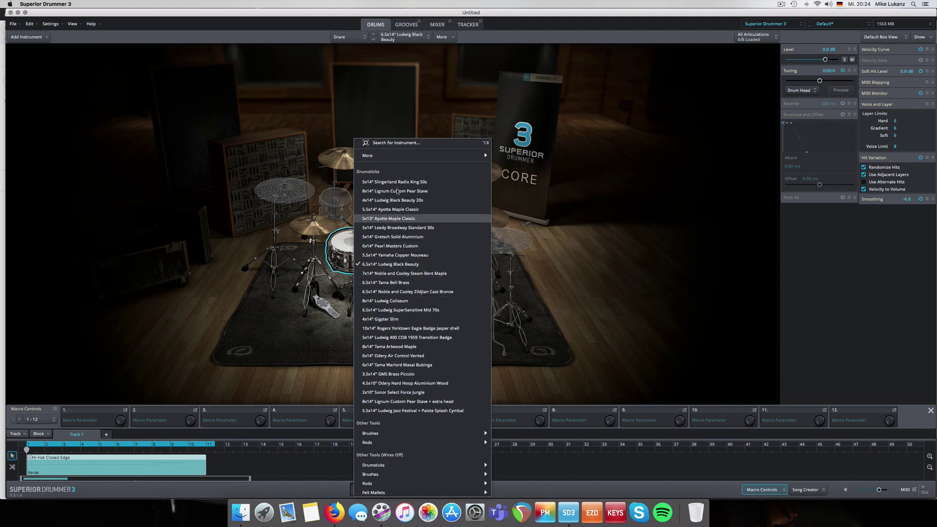
mouse_move(390, 158)
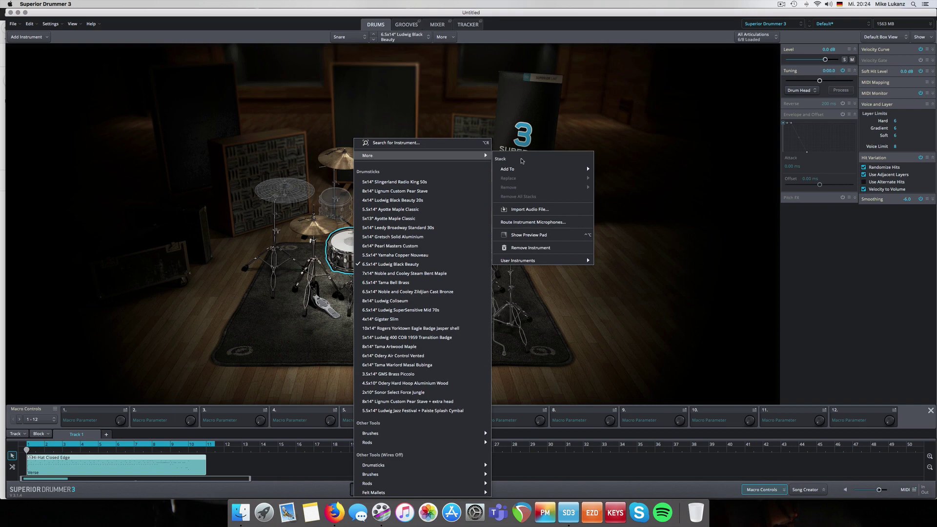
mouse_move(585, 170)
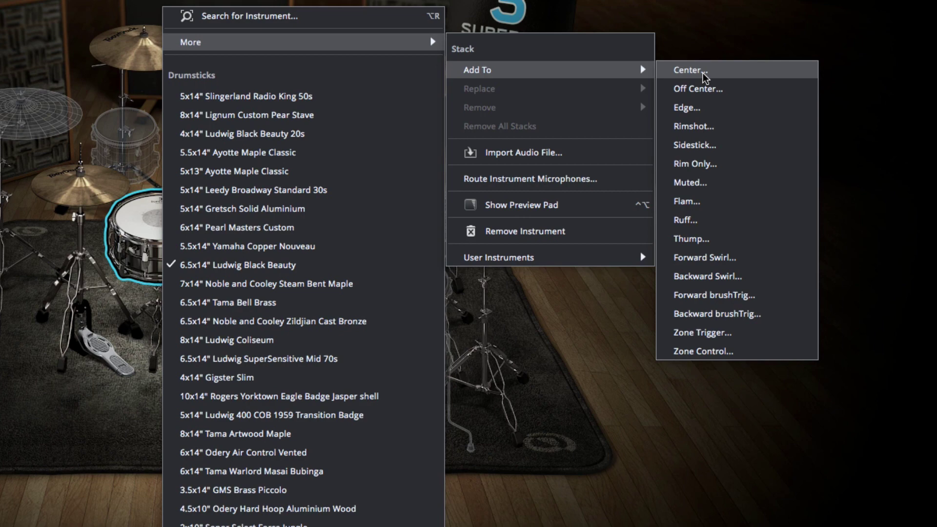
click(705, 75)
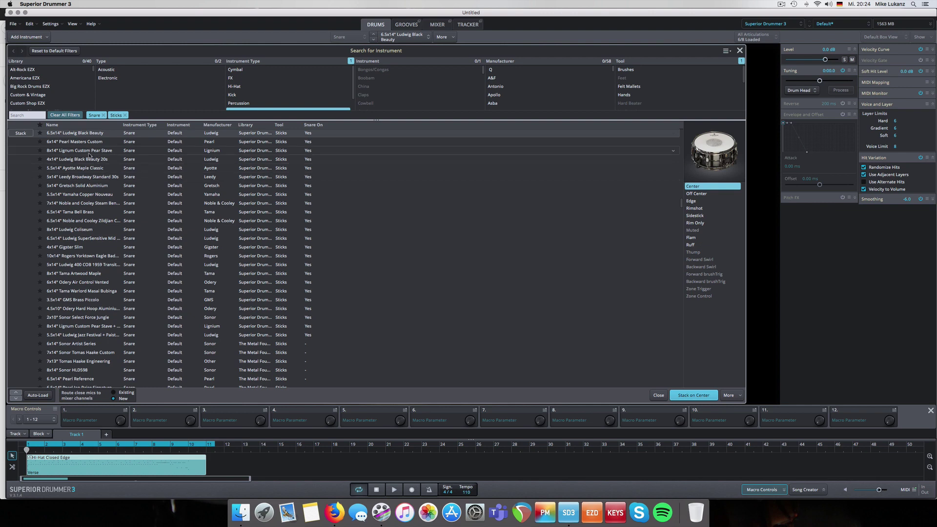
click(74, 213)
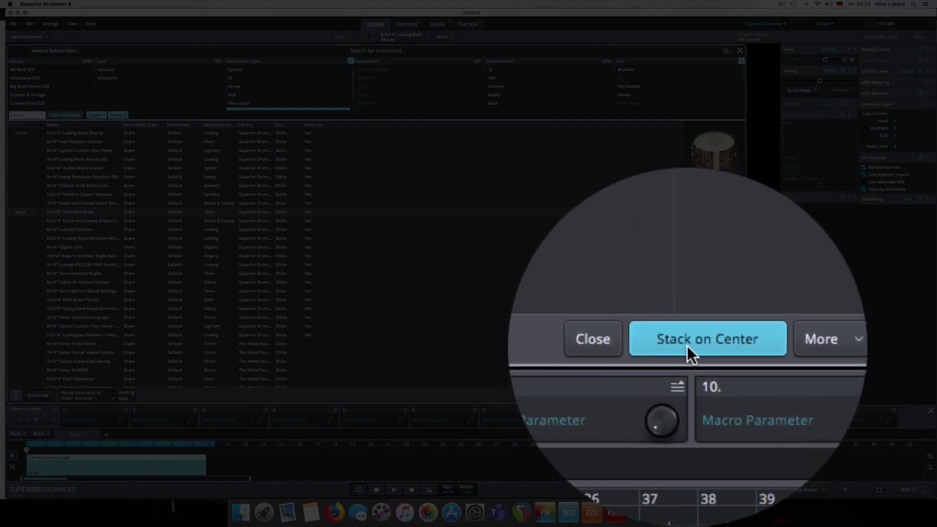
click(687, 346)
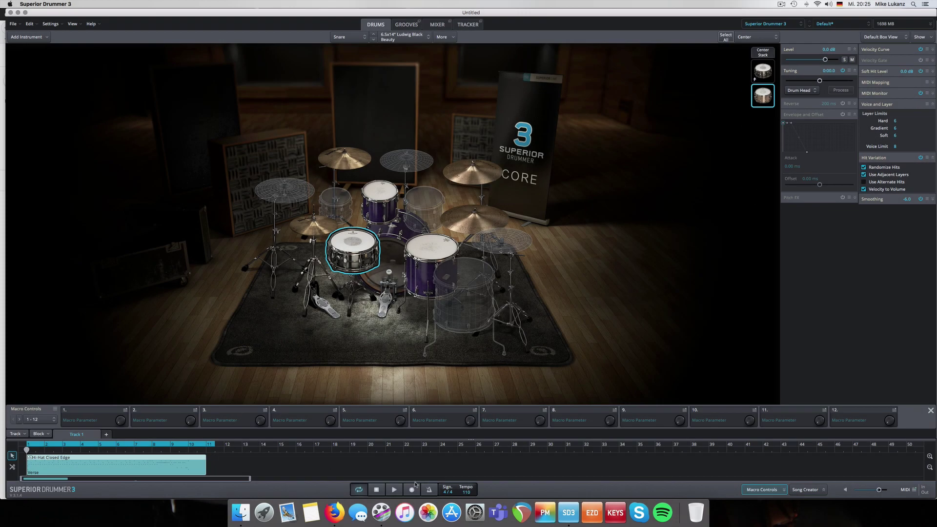
Play the groove to hear the Tama Bell Brass stacked on the snare, and stop the playback
click(394, 489)
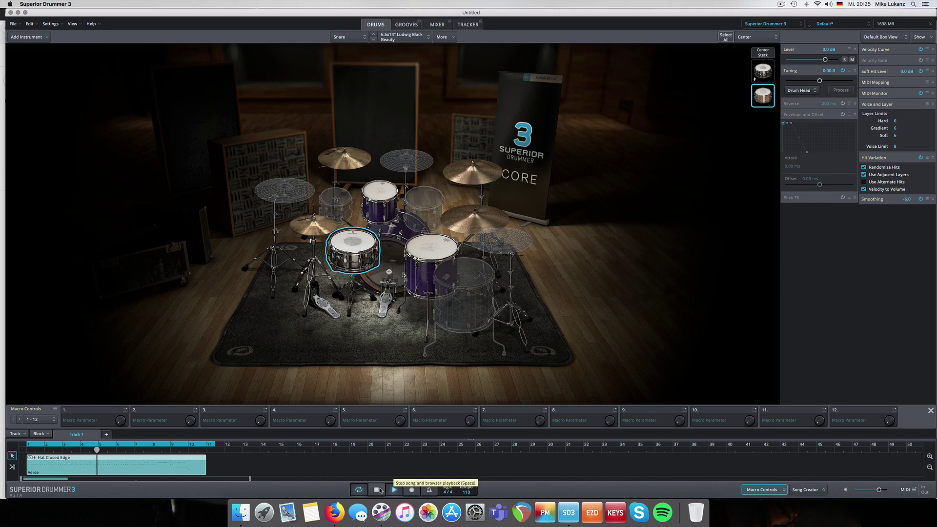
click(377, 490)
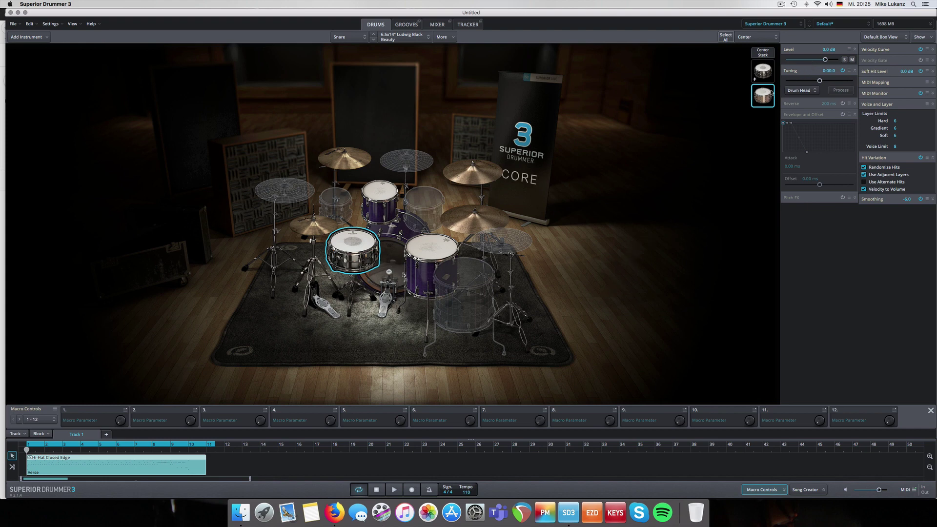
drag(826, 60, 822, 64)
Route the Snare Top, Snare Bottom, X-Snare Top and X-Snare Bottom mixer channels to Bus 1 and select that bus
click(442, 26)
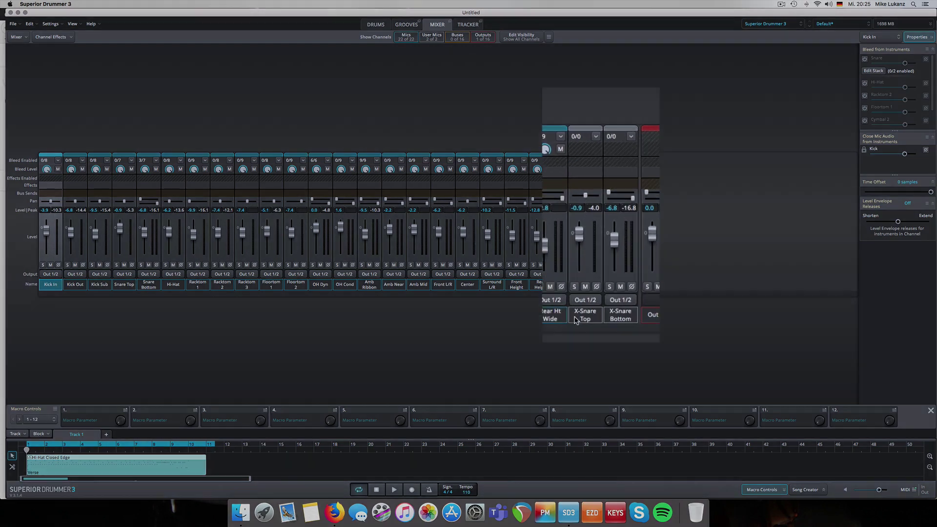
shift+click(620, 315)
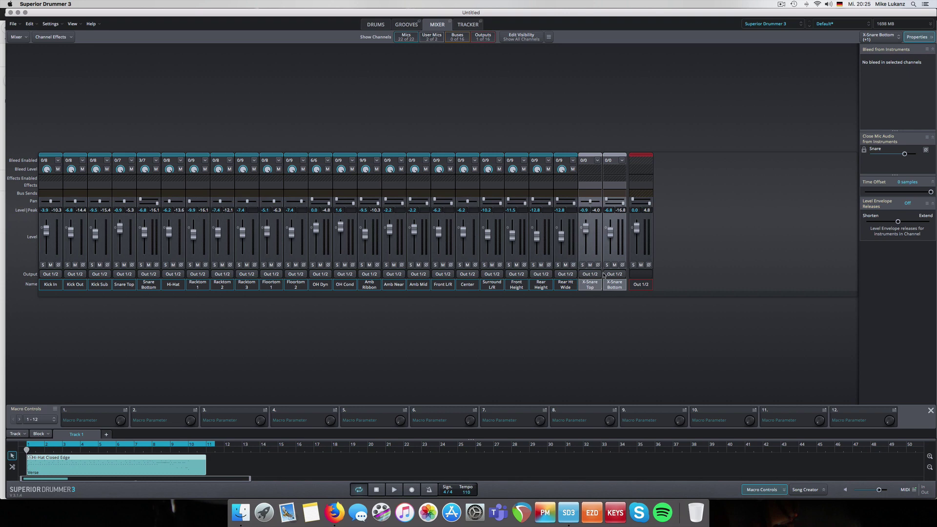
click(124, 285)
shift+click(151, 288)
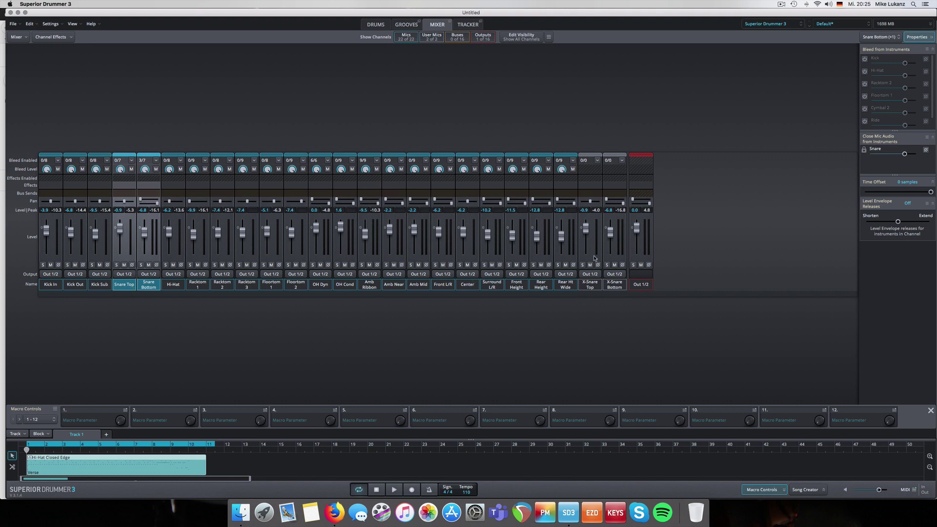
super+click(587, 284)
super+click(614, 285)
click(617, 272)
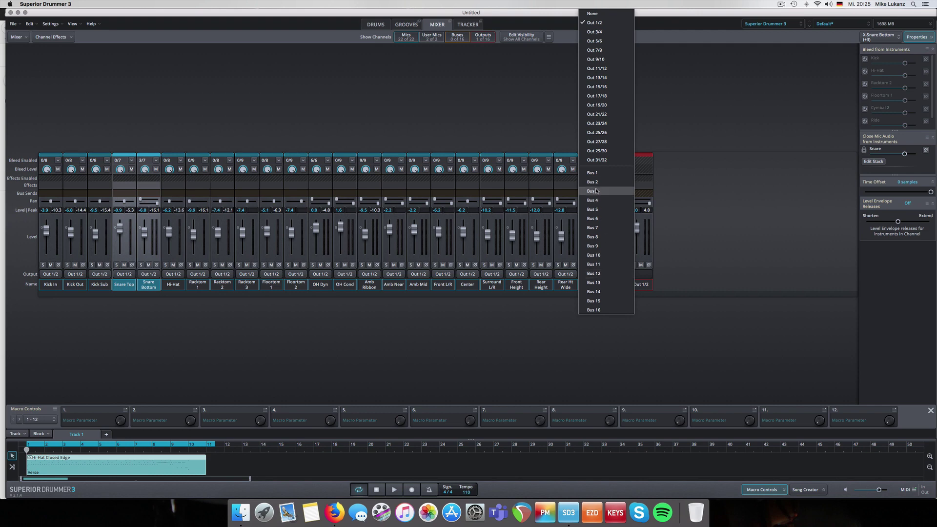
click(605, 177)
click(645, 286)
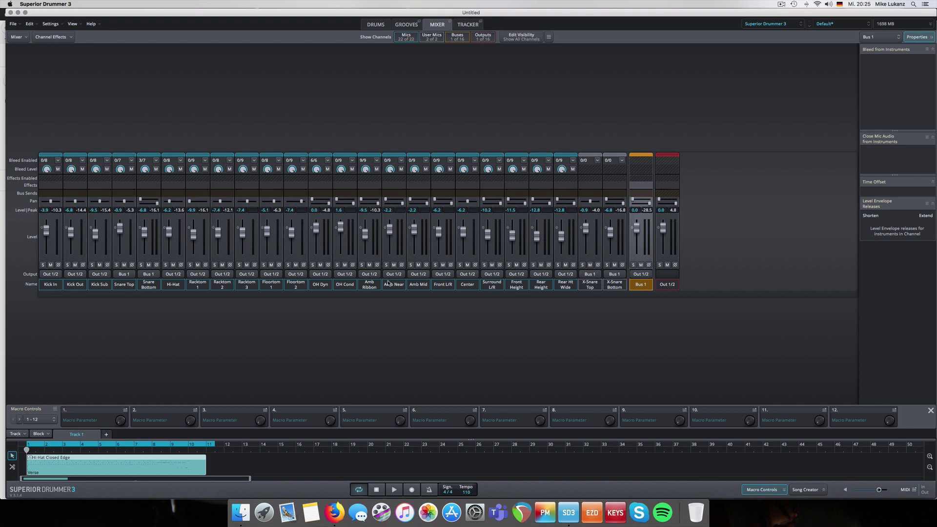
Lower the Tama Bell Brass bleed to -2.8 dB in the snare stack levels of the OH Dyn channel
click(321, 285)
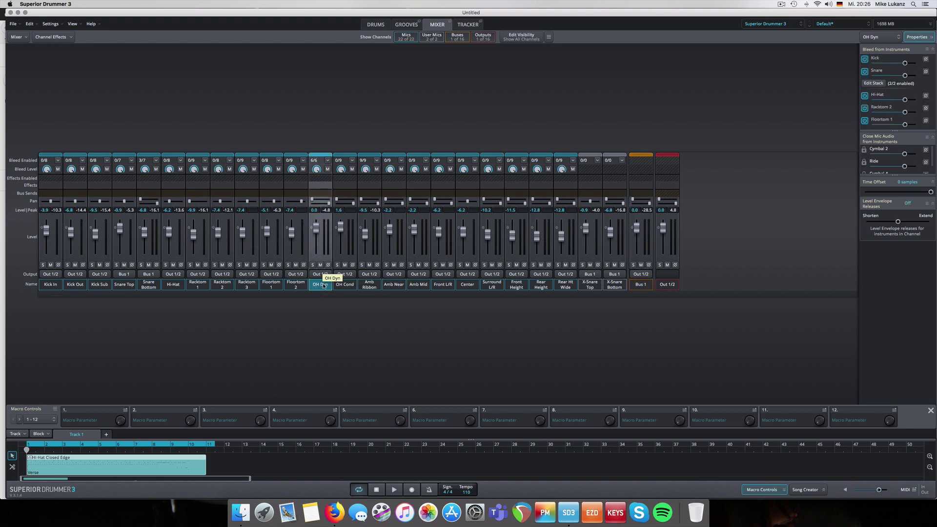
click(344, 285)
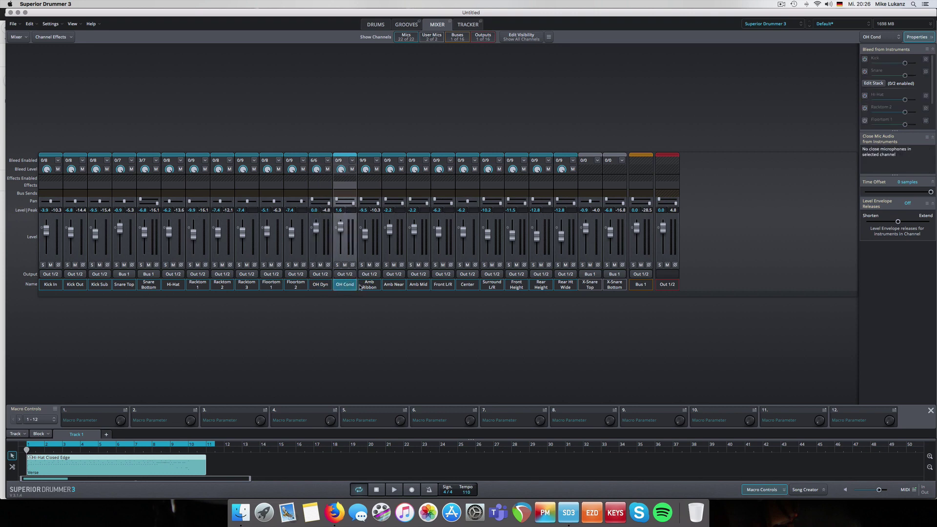
click(316, 285)
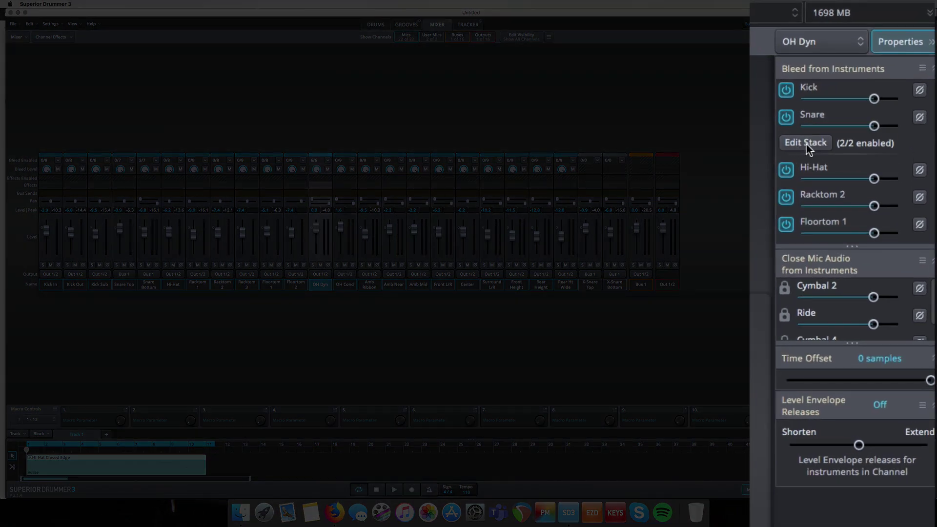
click(808, 146)
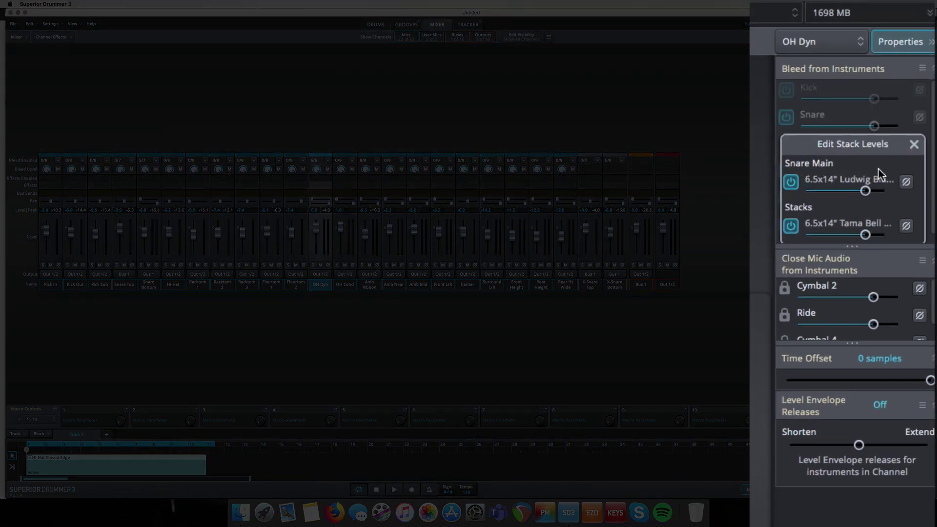
drag(865, 233, 860, 234)
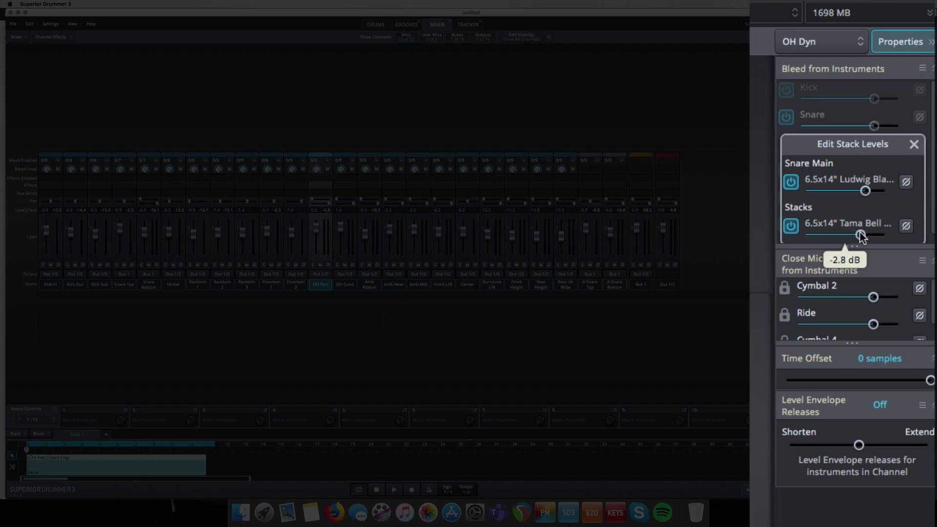
click(915, 143)
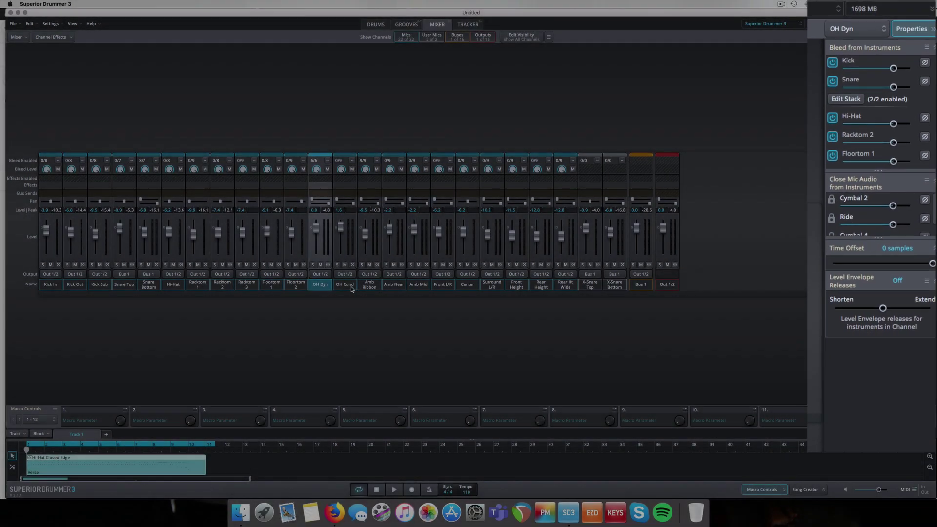
Try enabling the Tama Bell Brass bleed in the OH Cond channel's snare stack levels, and switch it back off
click(347, 285)
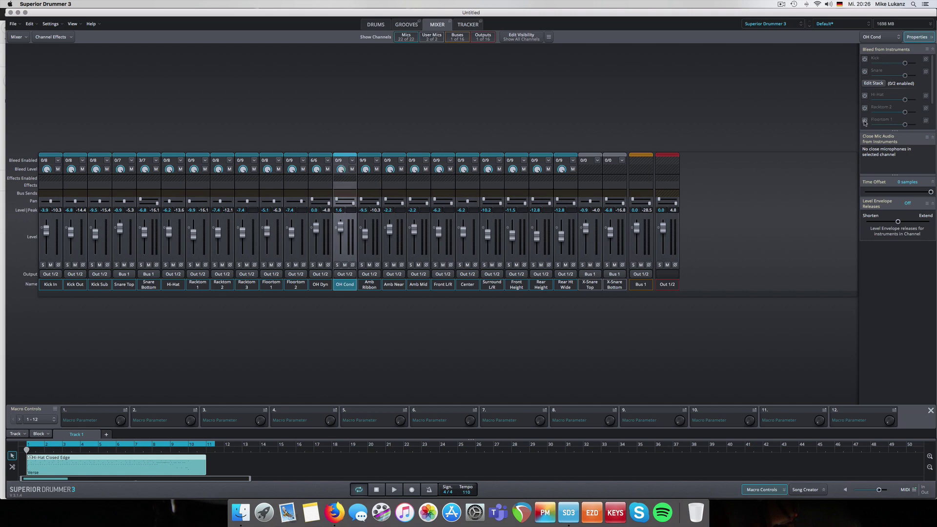
click(878, 84)
click(867, 121)
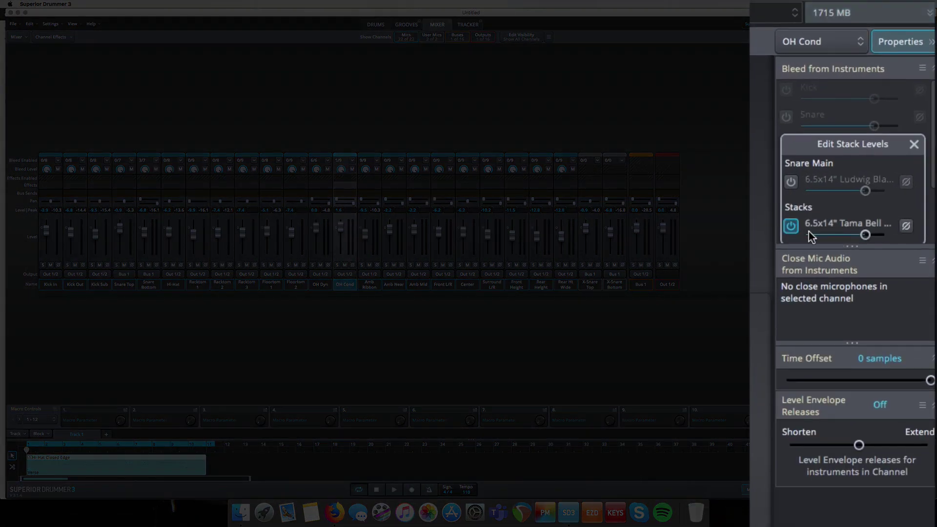
click(792, 185)
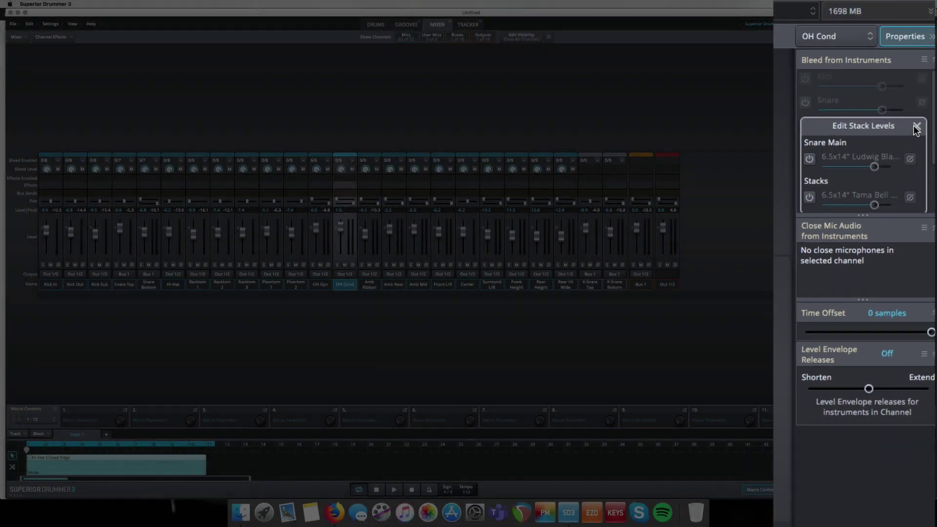
click(914, 144)
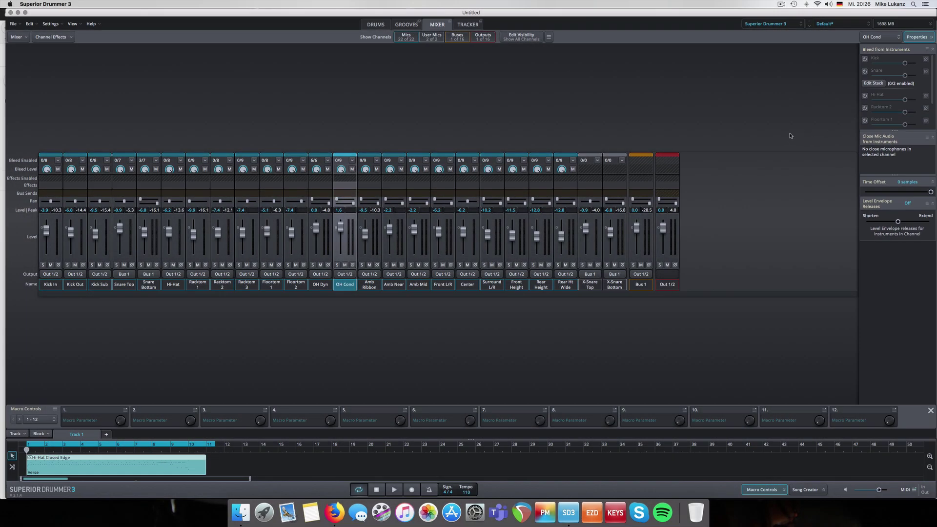
Remove the Tama Bell Brass snare from the snare's center stack
click(376, 25)
right_click(771, 100)
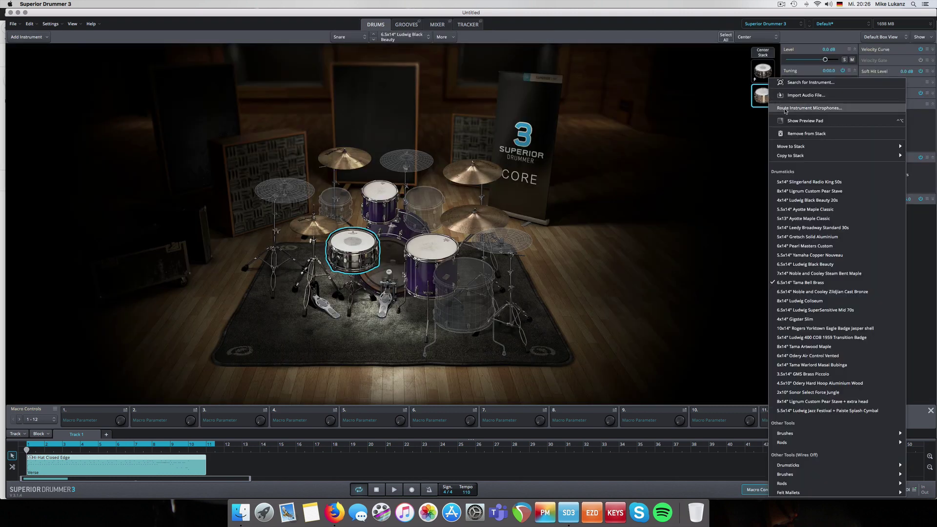
click(798, 133)
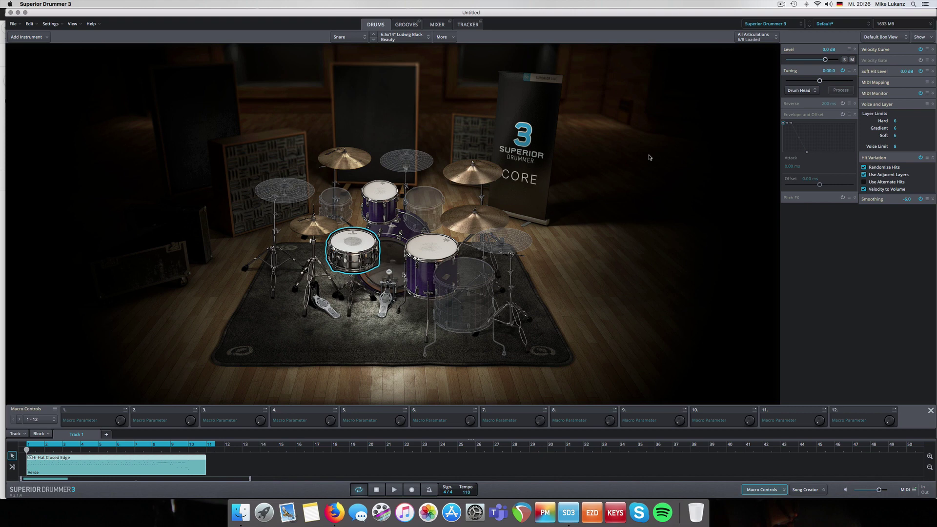
Stack the 5x14" Ludwig Black Beauty - 1920s with snare on, from the Custom & Vintage library, on the snare's Center articulation
right_click(356, 242)
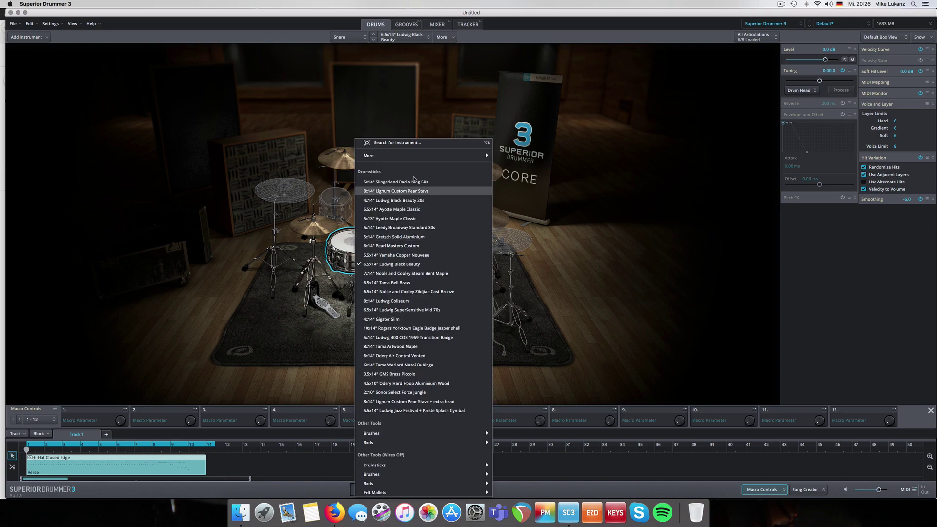
mouse_move(408, 157)
mouse_move(525, 171)
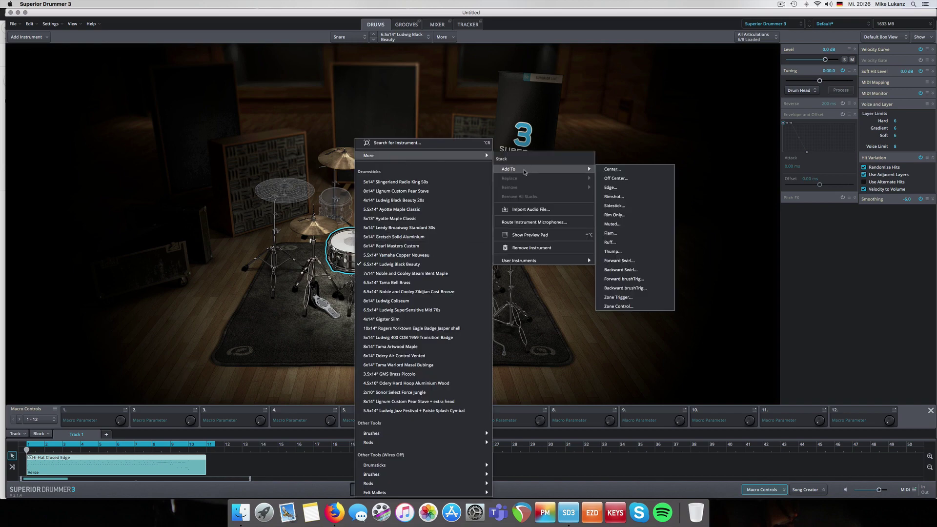
click(611, 169)
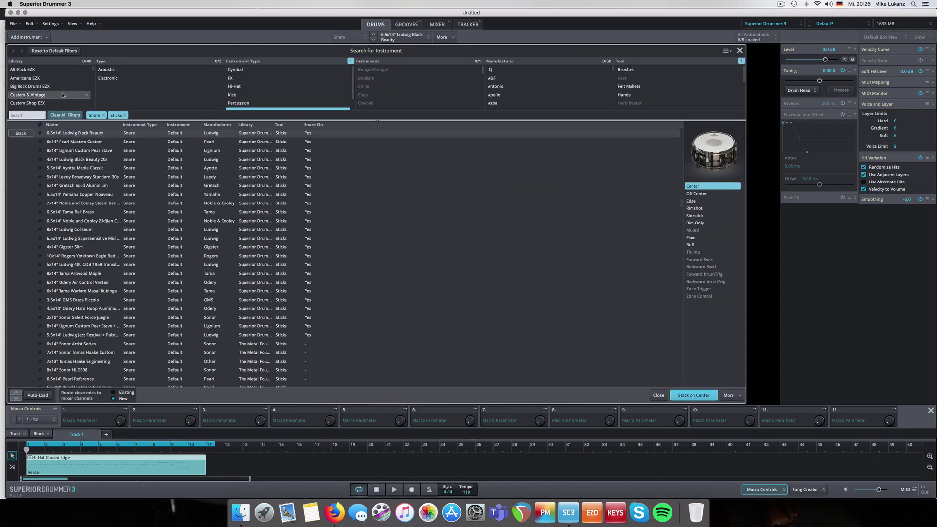
scroll(62, 94, down, 1)
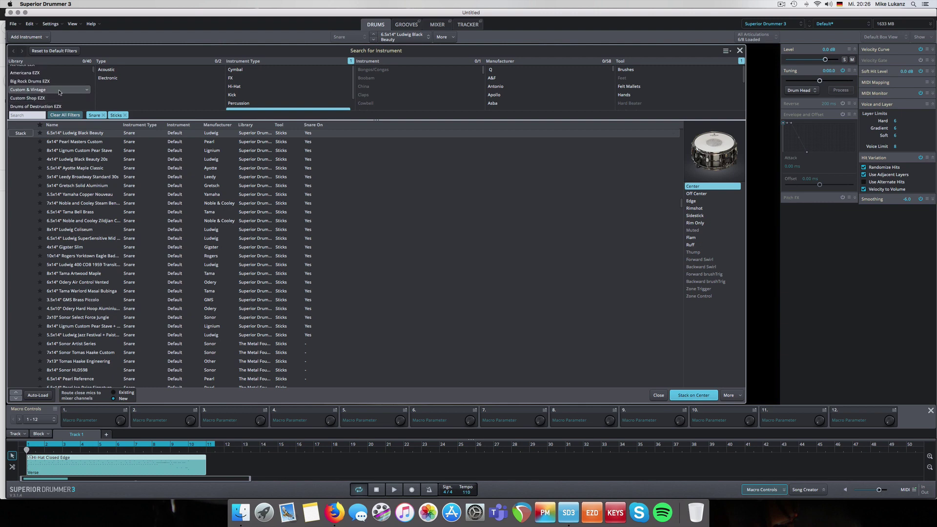
click(59, 91)
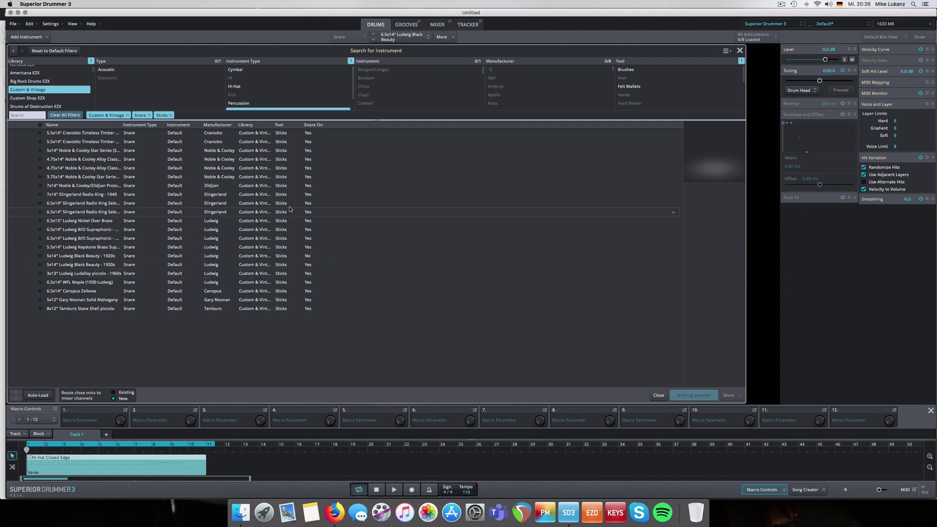
click(90, 265)
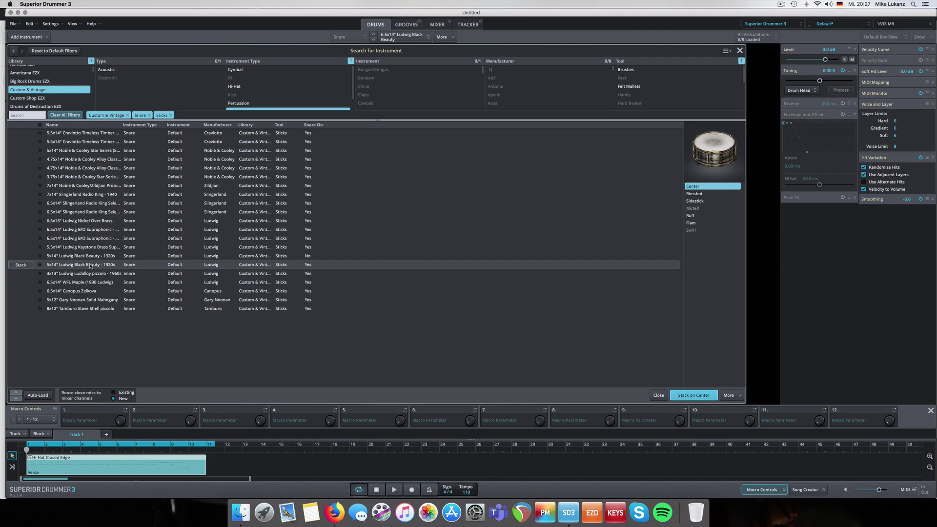
click(686, 395)
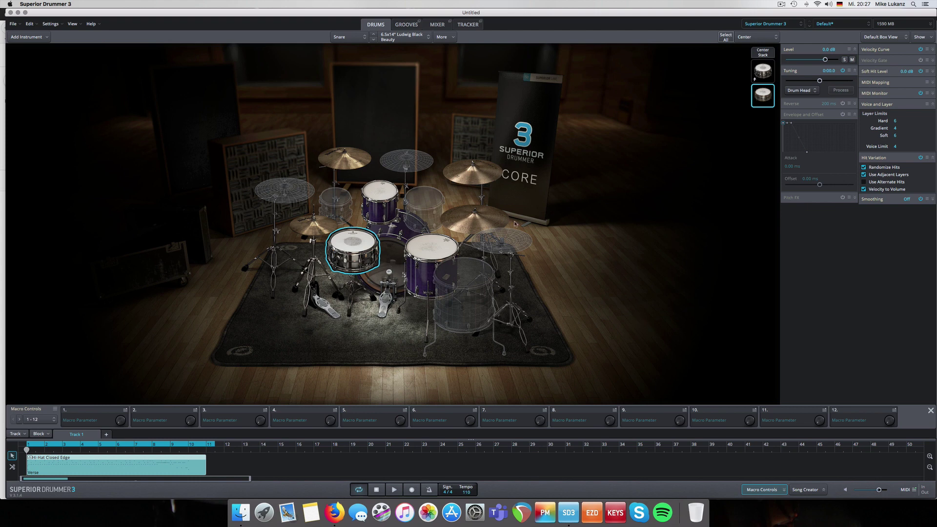
Play back the groove with the stacked Ludwig Black Beauty and select its X-SD Top and X-SD Bottom mixer channels
click(394, 492)
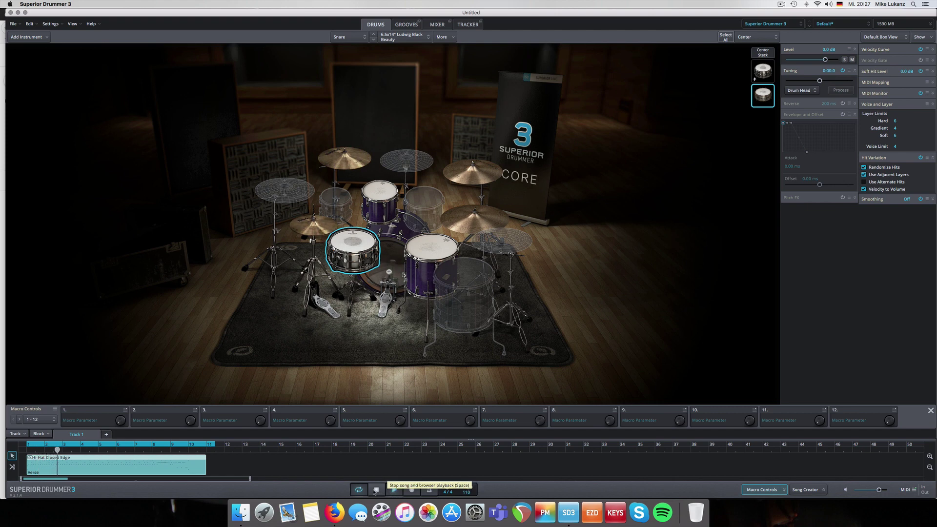
click(375, 490)
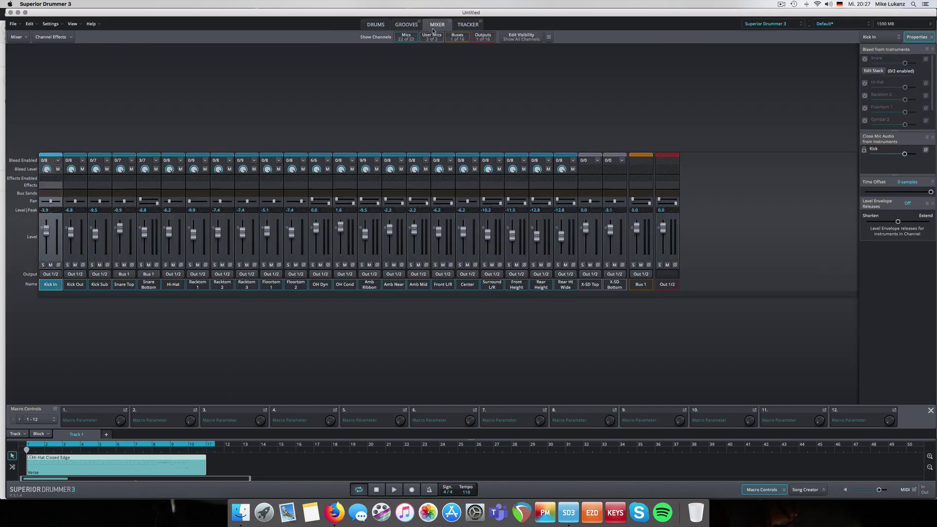
click(437, 24)
click(584, 285)
shift+click(605, 287)
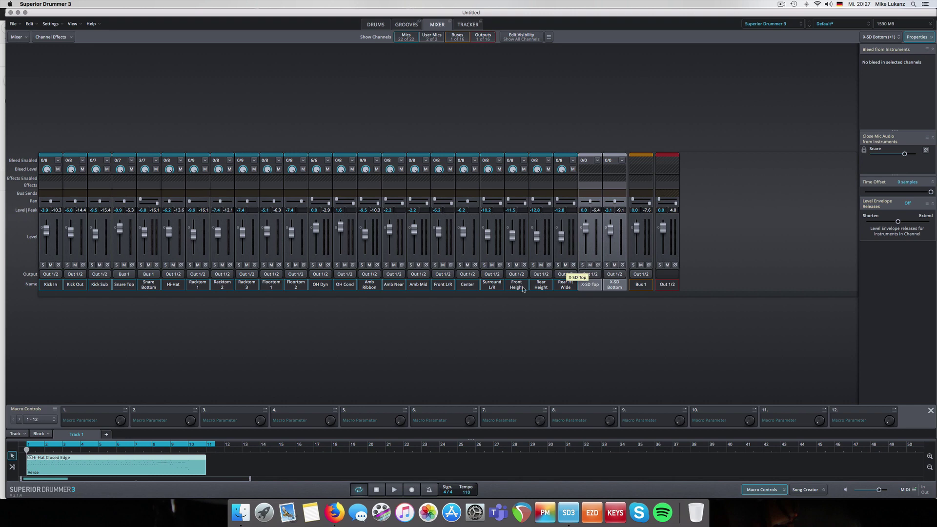
Examine the stacked 5x14" Ludwig Black Beauty's microphone routing, especially its Amb Stereo, Amb Mono and Amb Comp assignments
click(374, 25)
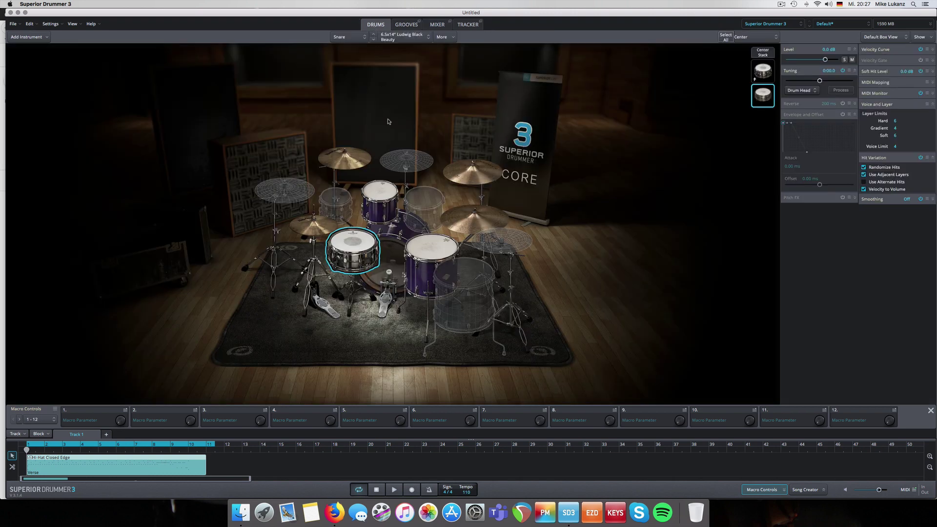
click(758, 96)
click(760, 94)
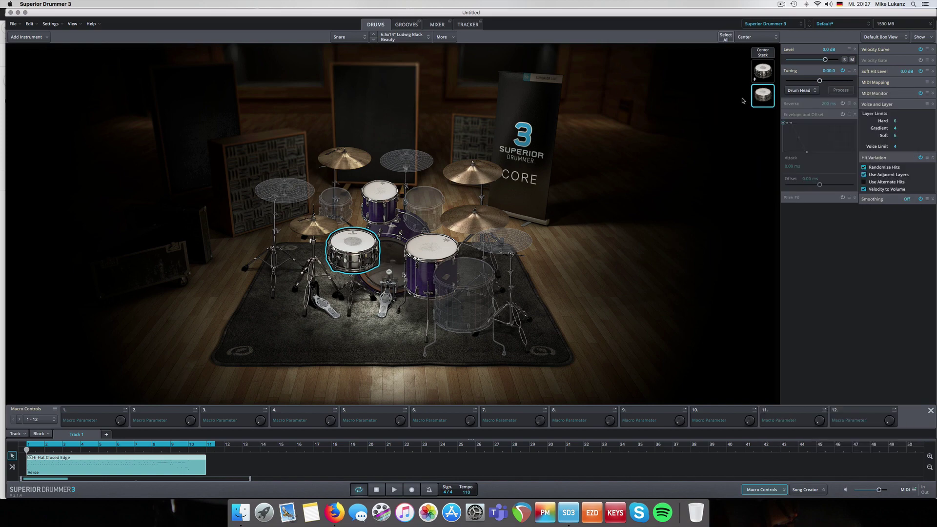
click(759, 93)
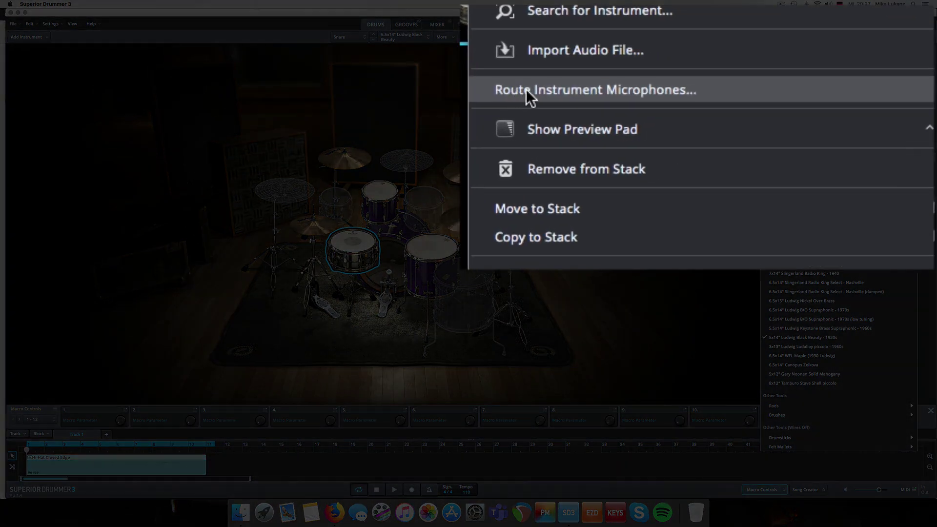
click(512, 146)
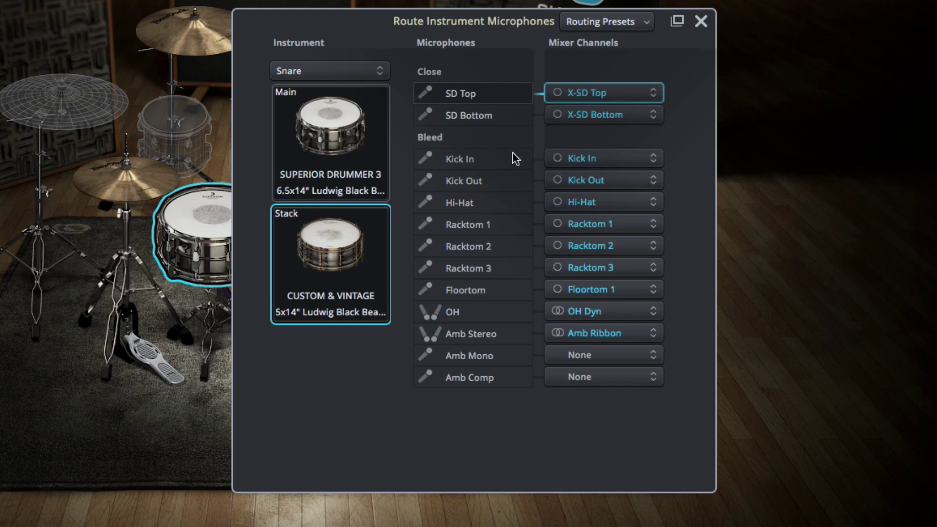
click(450, 337)
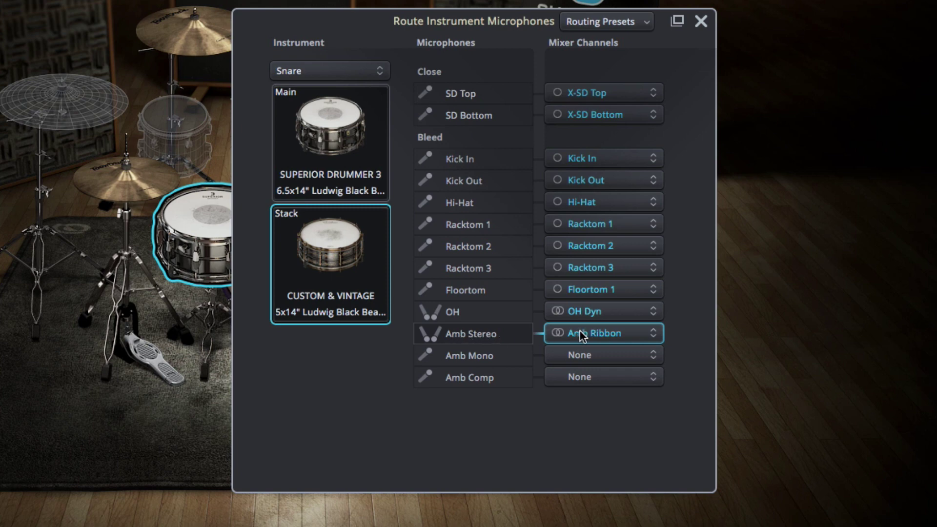
click(477, 356)
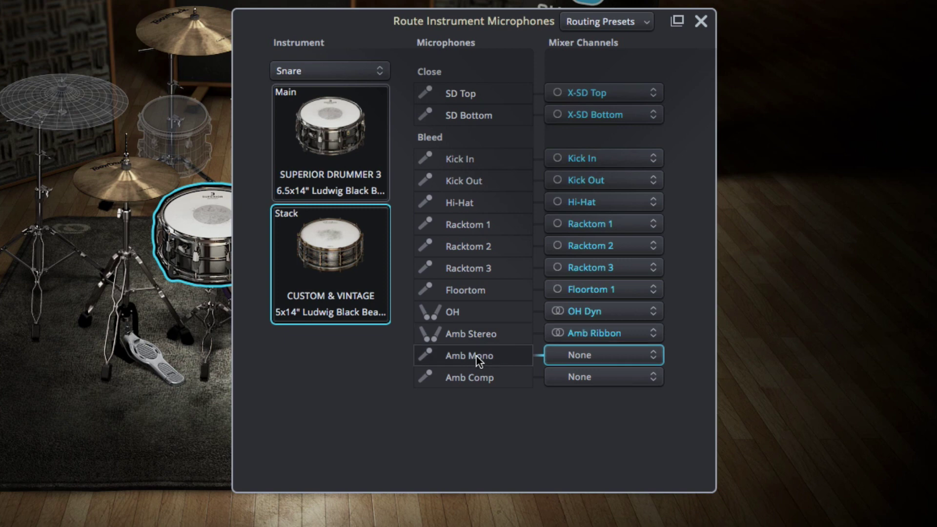
click(452, 383)
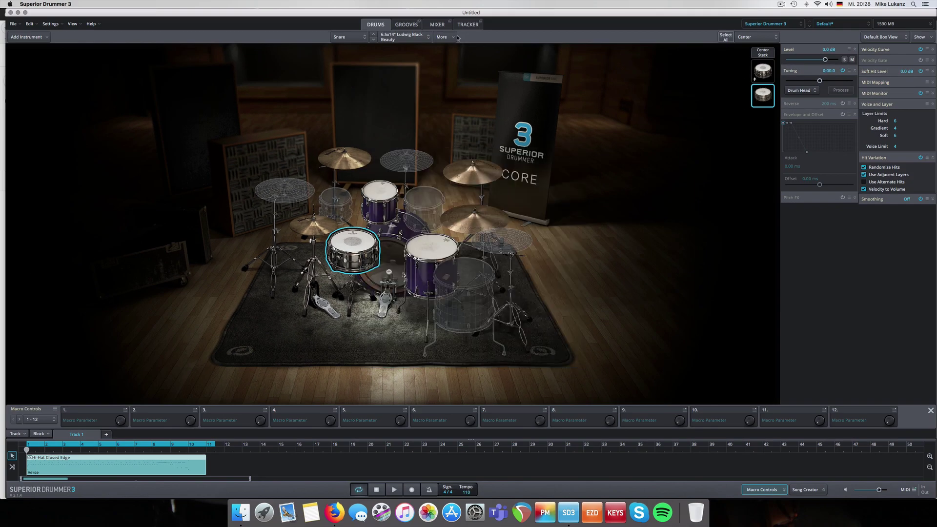
Reset the Amb Ribbon channel's level to 0.0 dB, open its snare stack levels and solo the channel
click(437, 25)
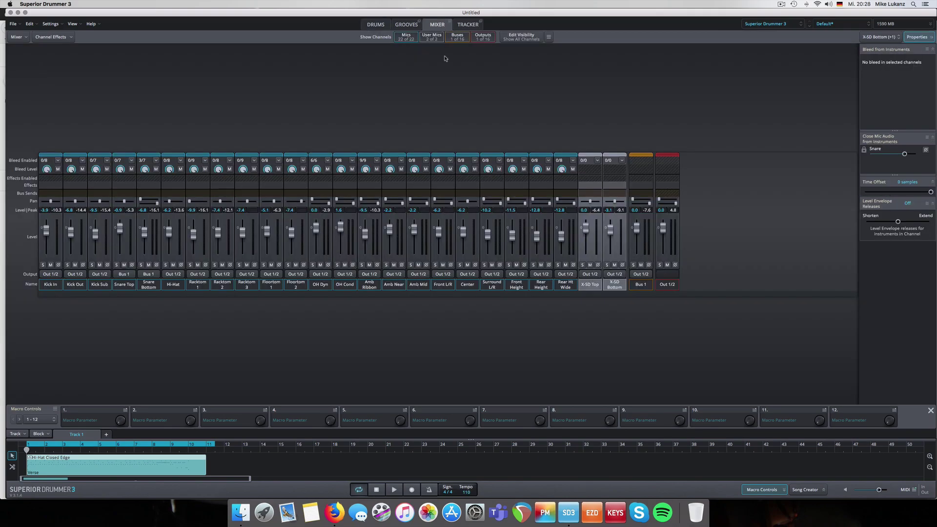
click(367, 289)
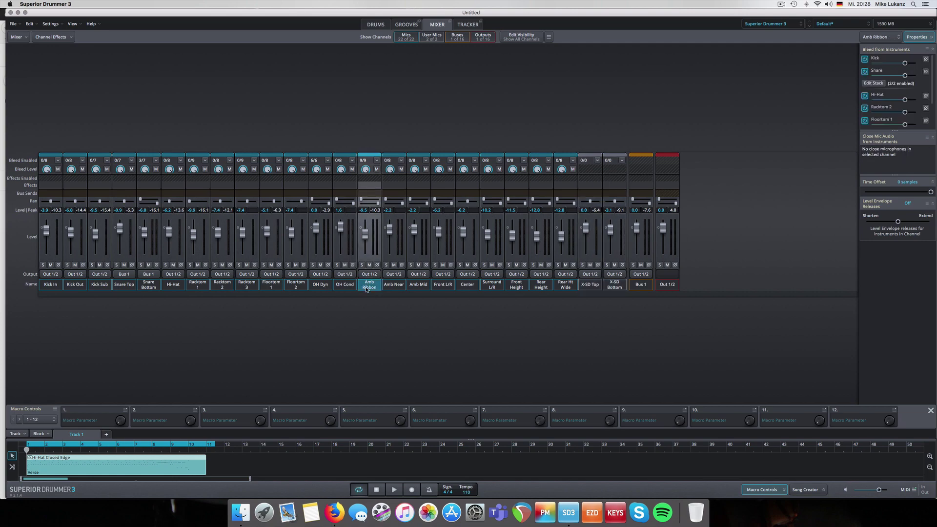
alt+click(367, 239)
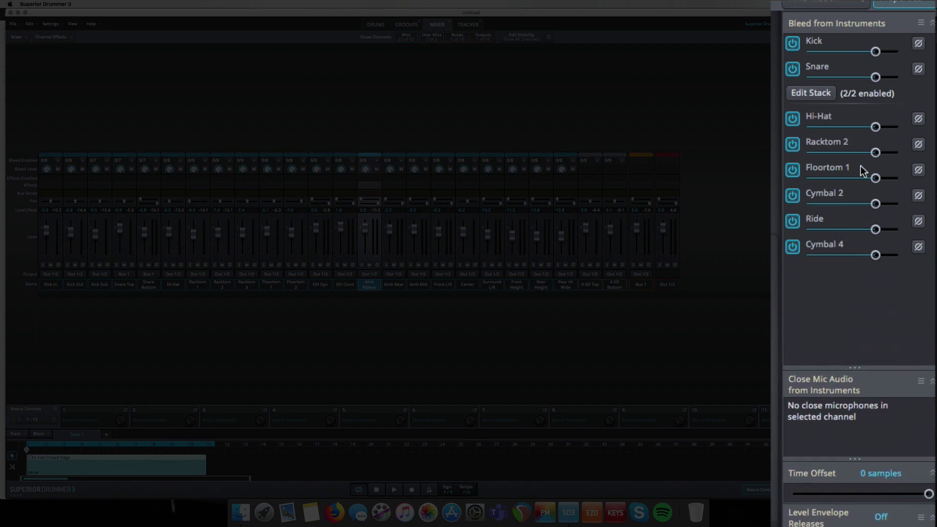
click(804, 93)
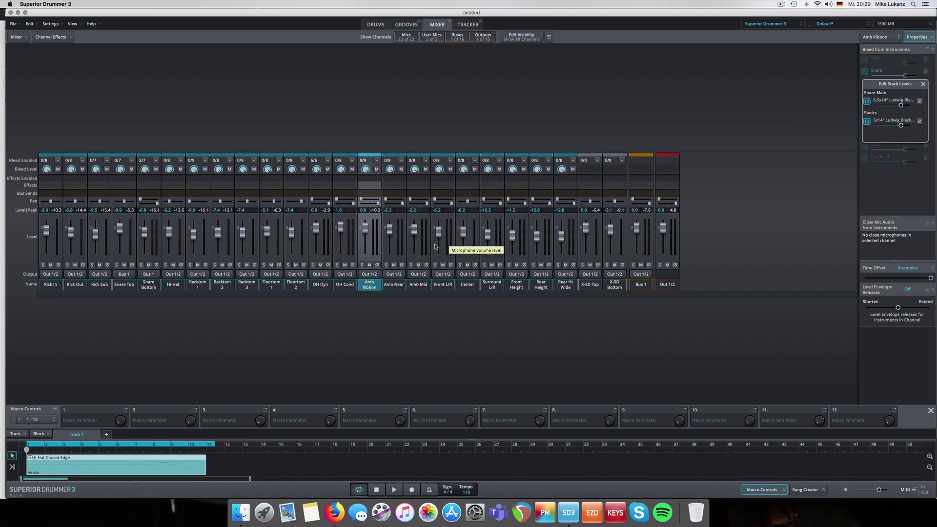
click(361, 265)
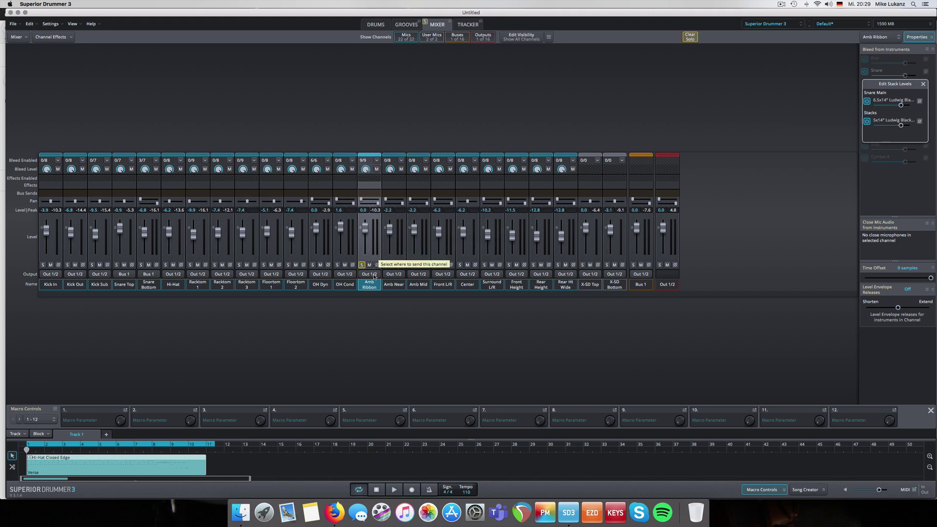
Disable the bleed of every instrument except the snare in the Amb Ribbon channel and reopen the snare's stack levels
click(922, 85)
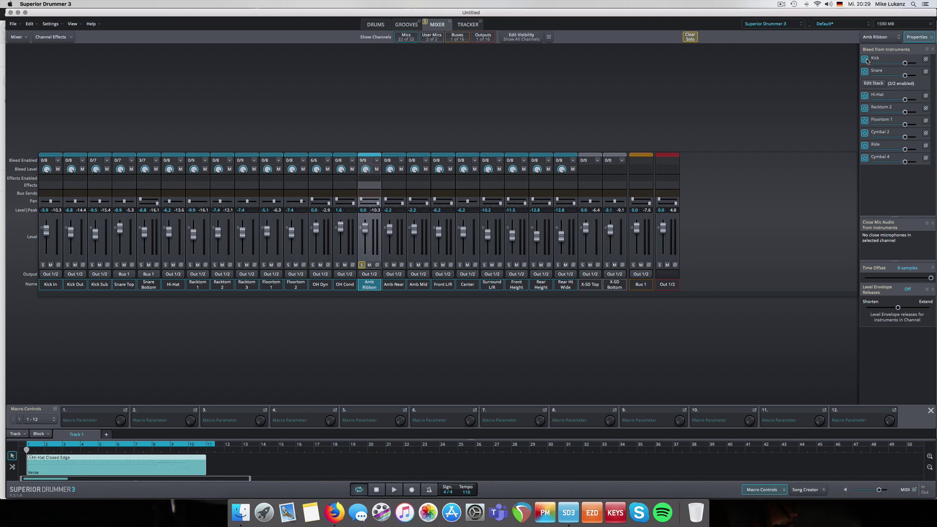
click(873, 83)
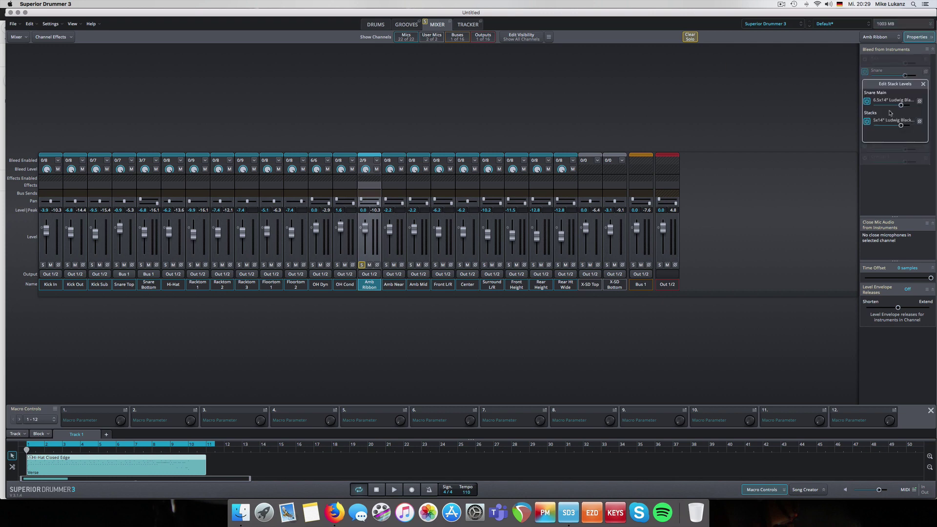
click(923, 85)
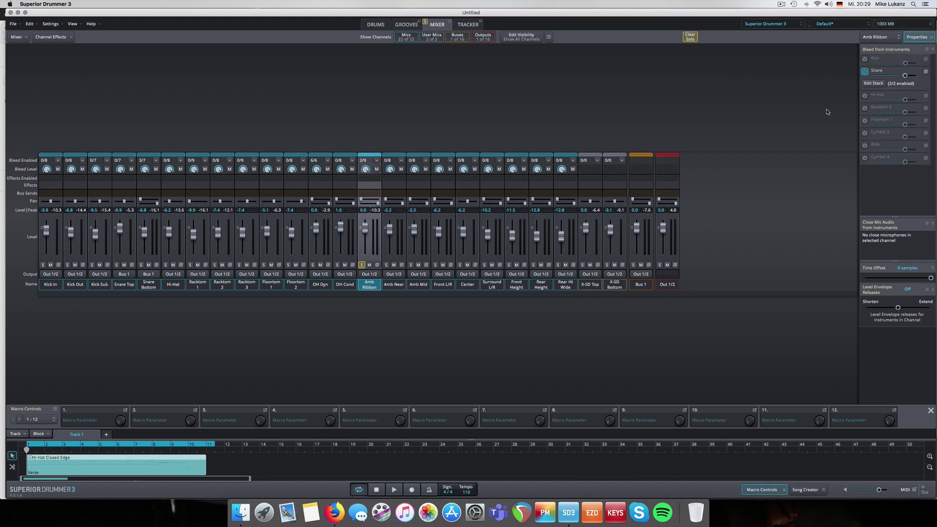
click(879, 83)
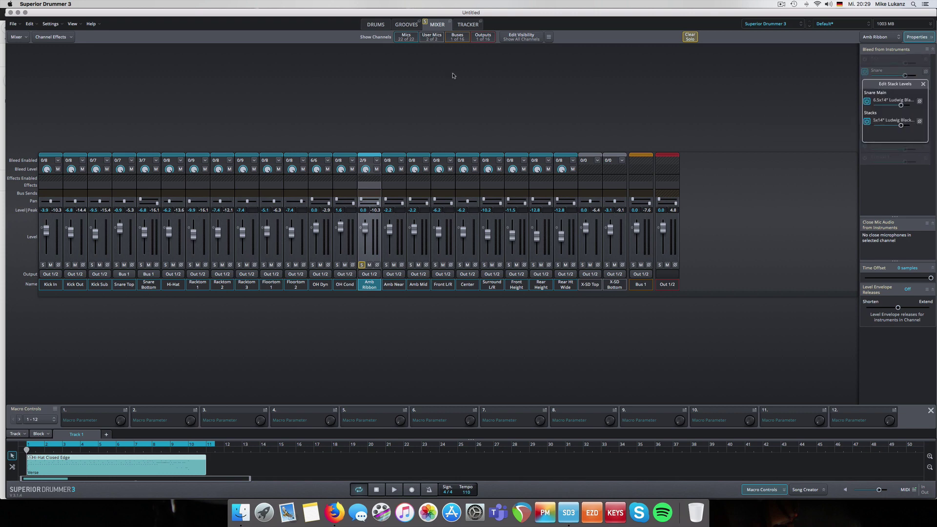
Check which mixer channel the stacked snare's Amb Stereo microphone is routed to
click(377, 26)
right_click(774, 100)
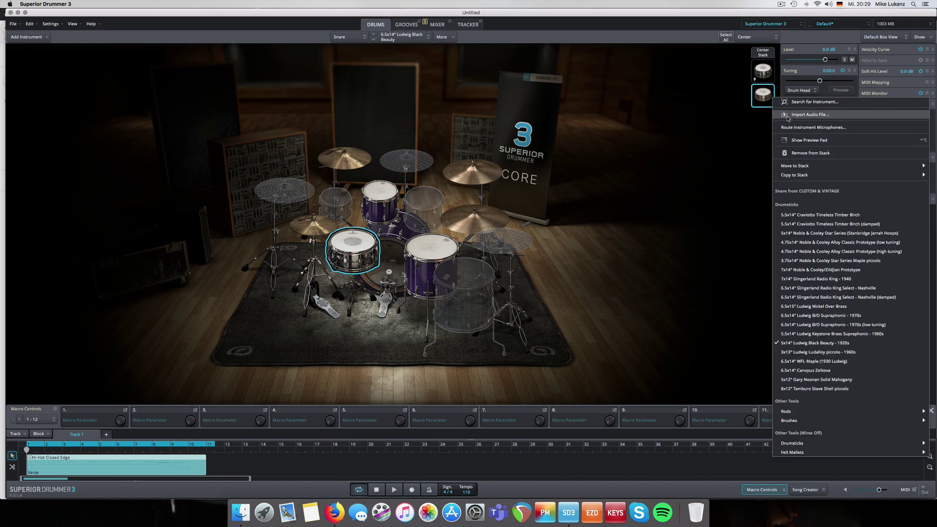
click(790, 126)
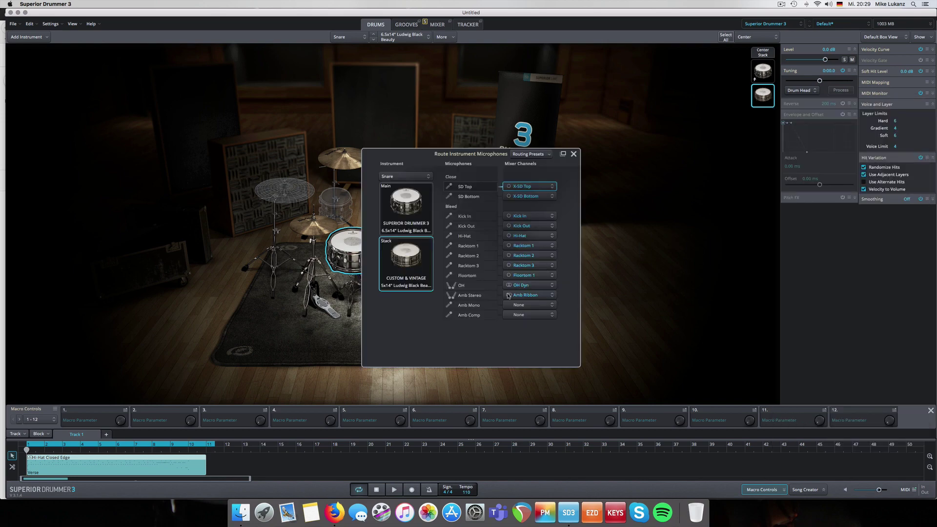
click(574, 154)
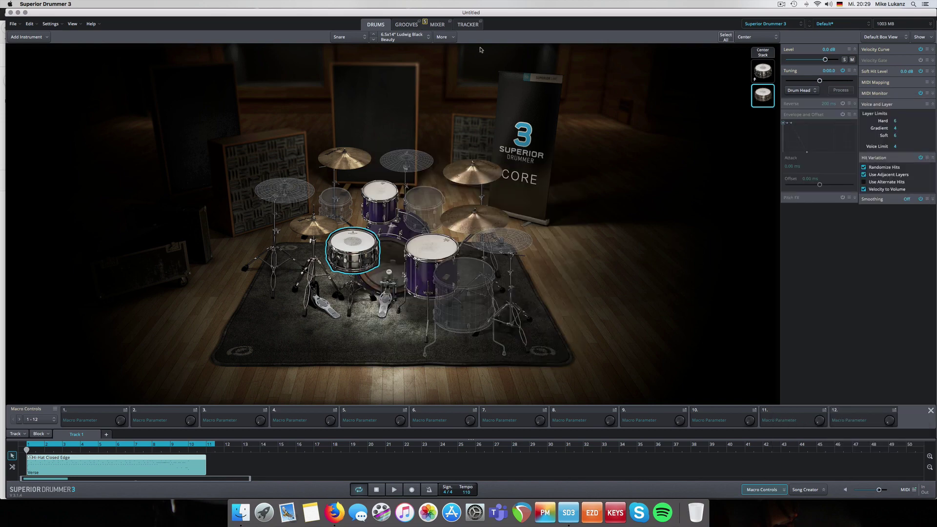
Audition the Amb Ribbon bleed of the 6.5x14" main snare and the stacked 5x14" snare separately, and re-enable both
click(434, 26)
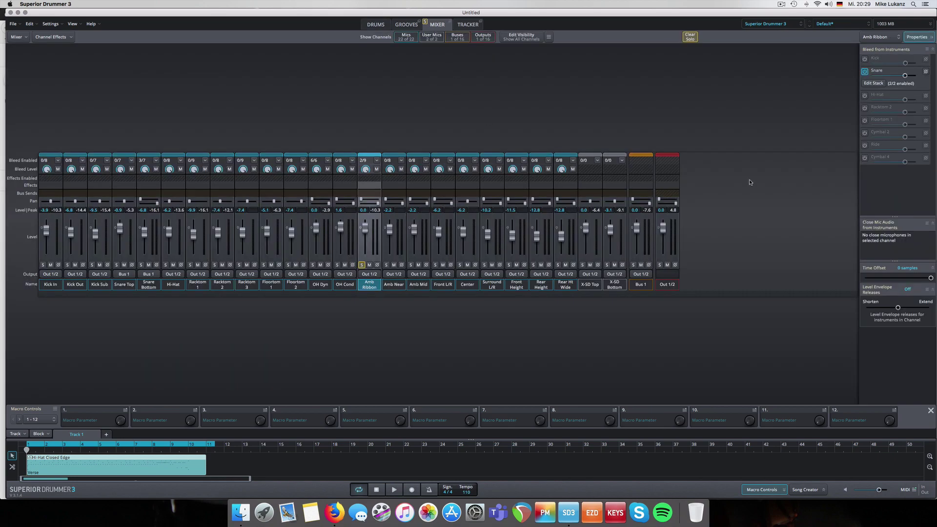
click(871, 83)
click(868, 120)
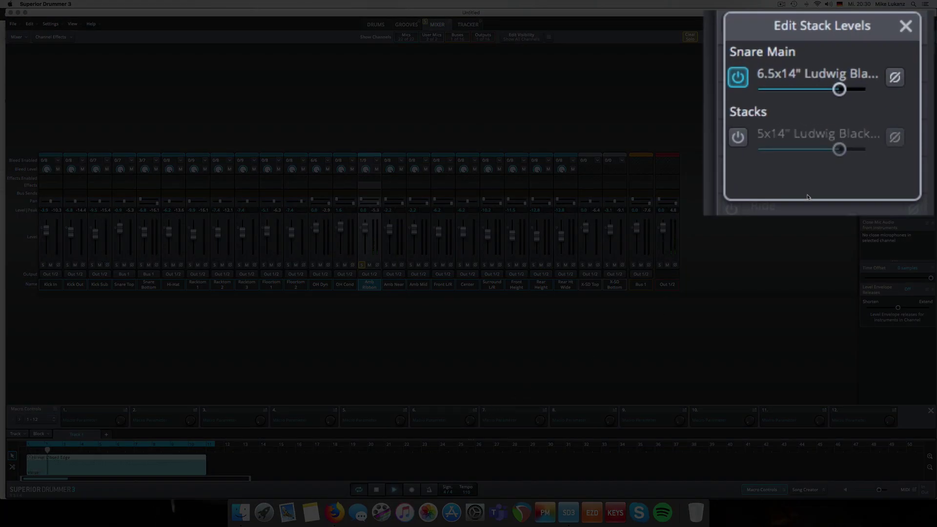
click(737, 76)
click(738, 137)
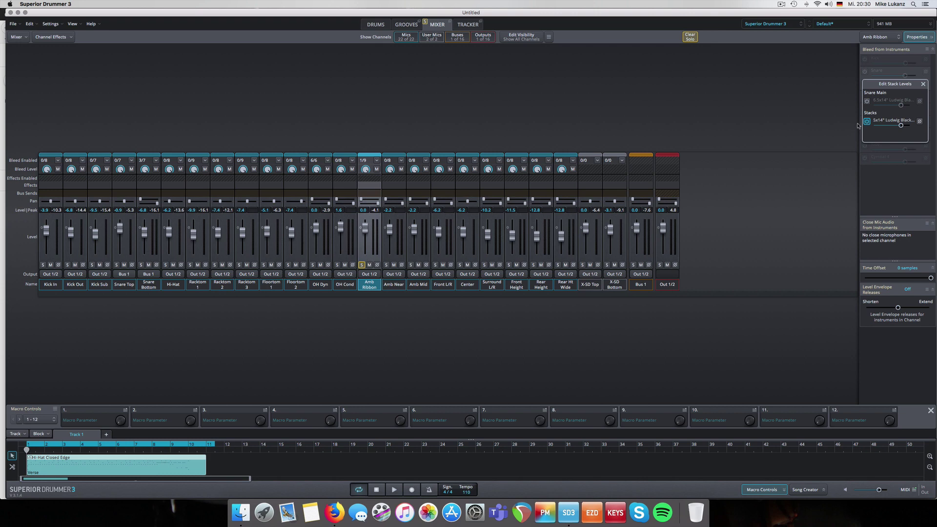
click(866, 101)
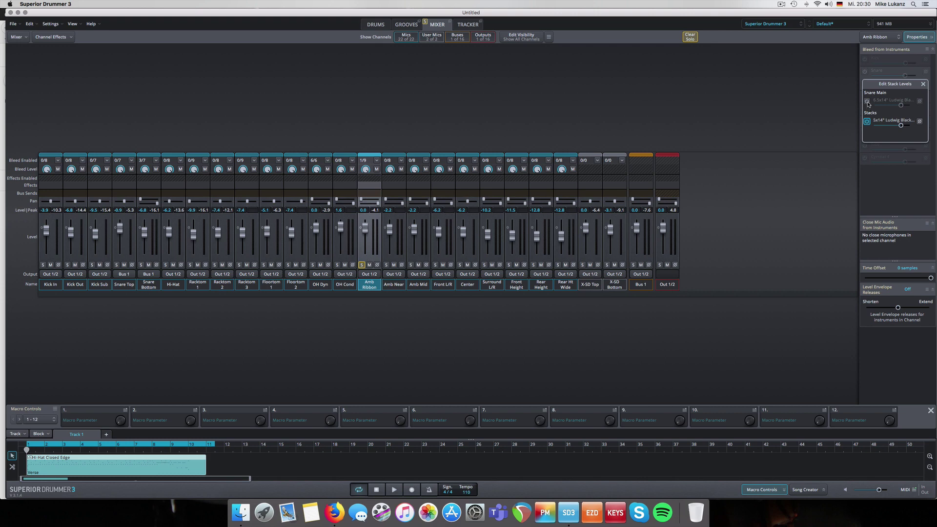
click(922, 84)
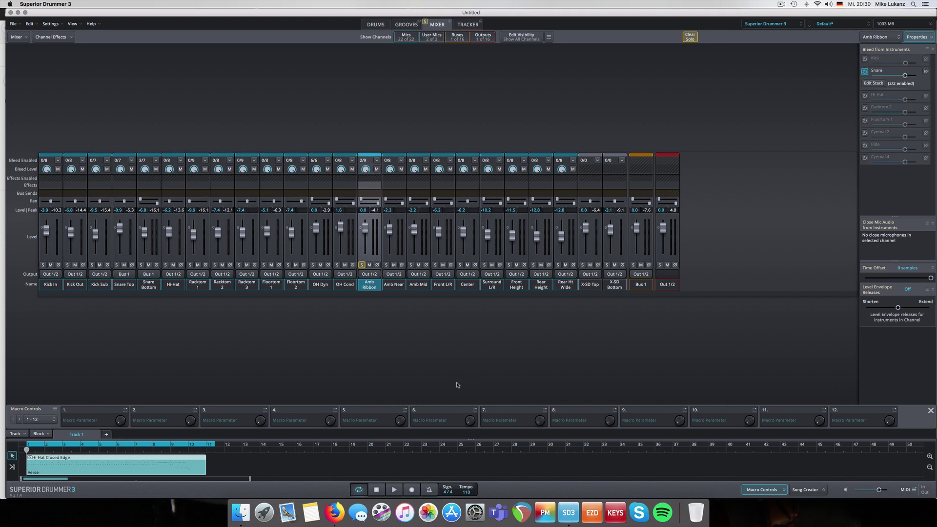
Unsolo the Amb Ribbon channel and lower its level to -6.6 dB while listening to the groove
key(space)
key(space)
click(362, 265)
key(space)
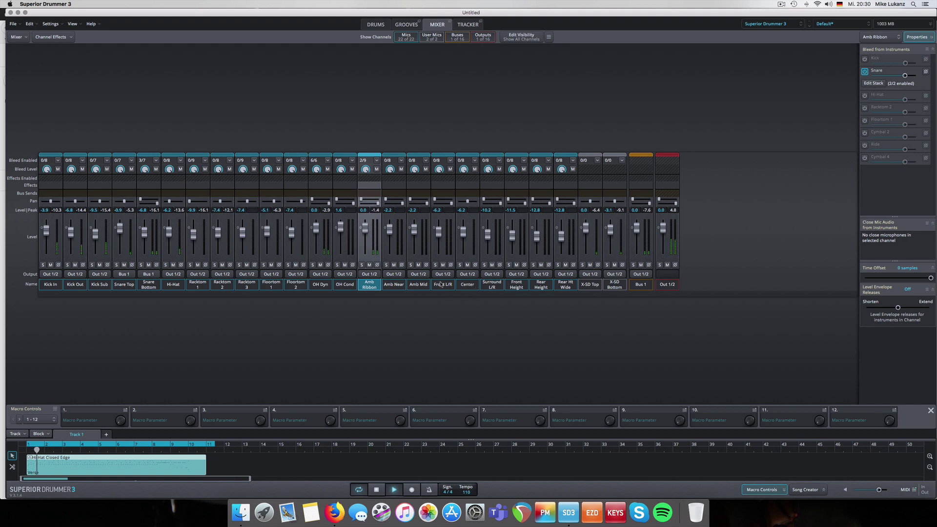
drag(364, 235, 365, 238)
key(space)
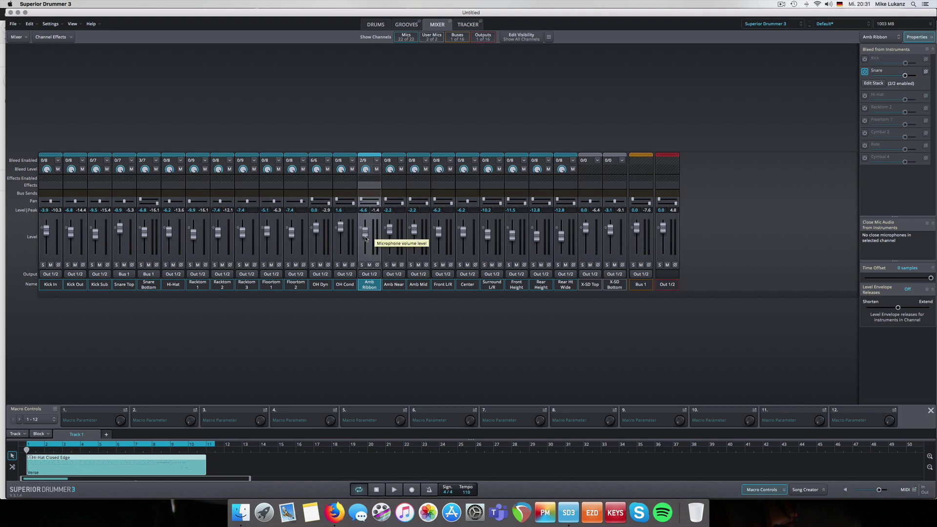
Route the stacked Ludwig Black Beauty's Amb Mono microphone to the Center mixer channel, leaving Amb Comp on None
click(376, 25)
click(752, 93)
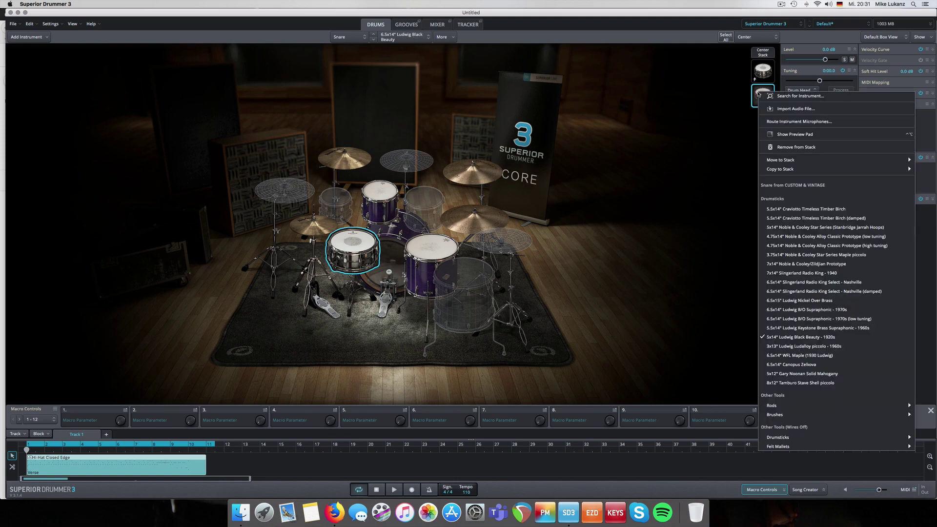
click(766, 121)
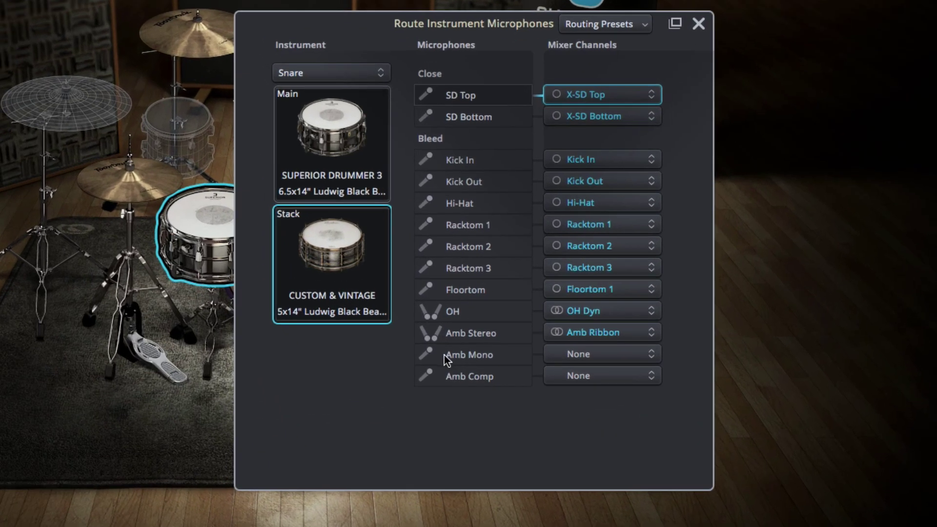
click(558, 356)
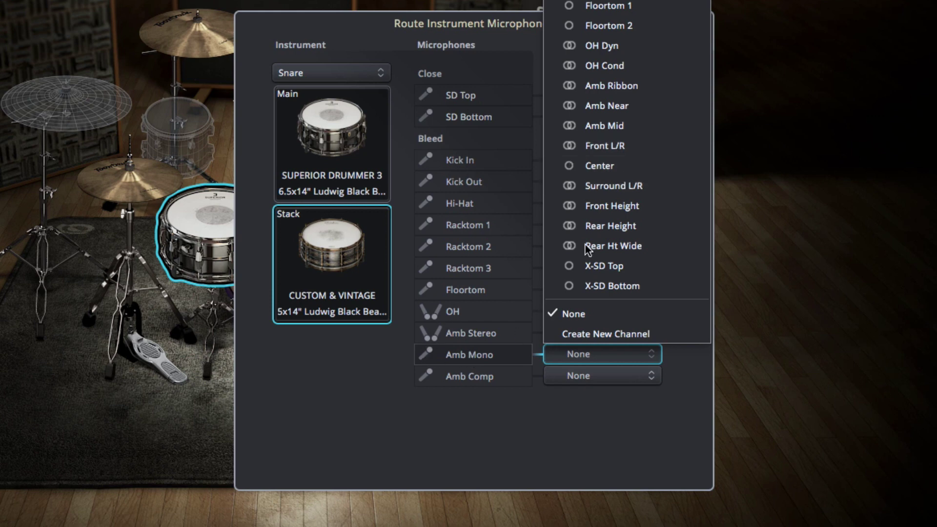
click(582, 168)
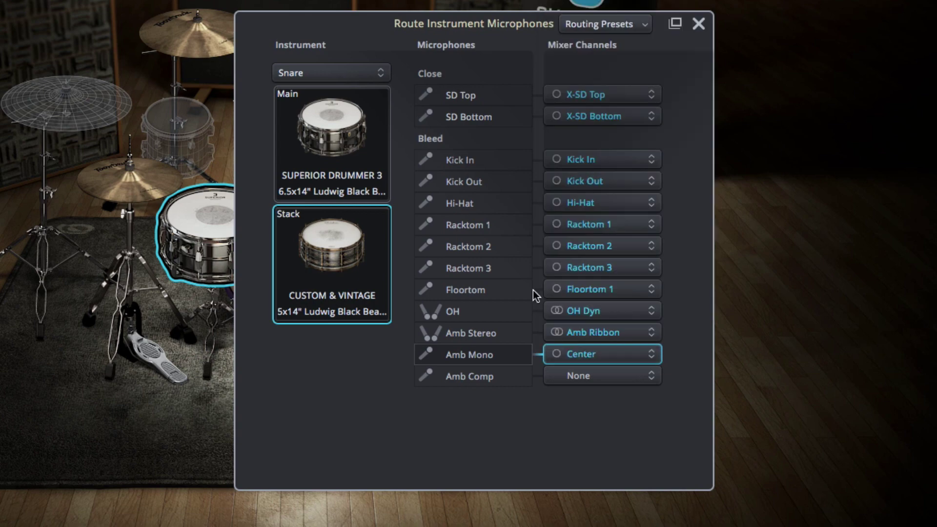
click(581, 379)
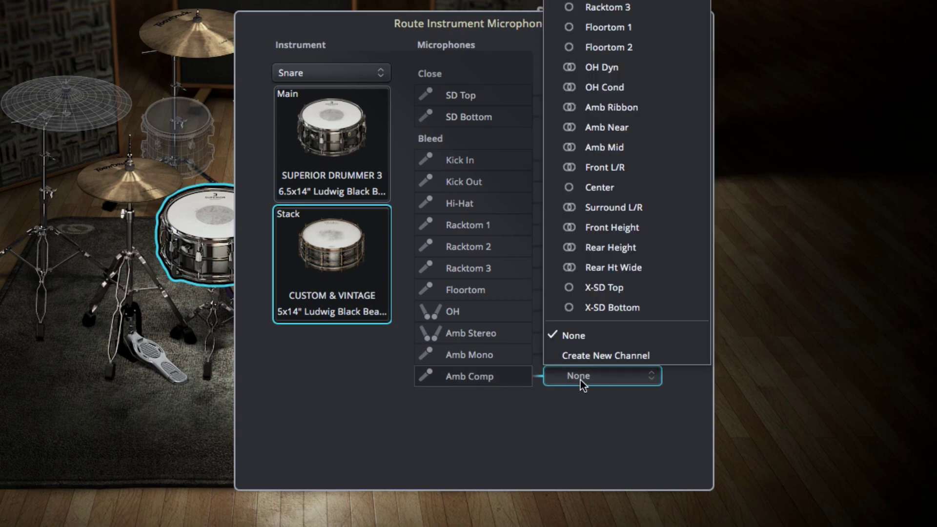
click(501, 382)
click(673, 49)
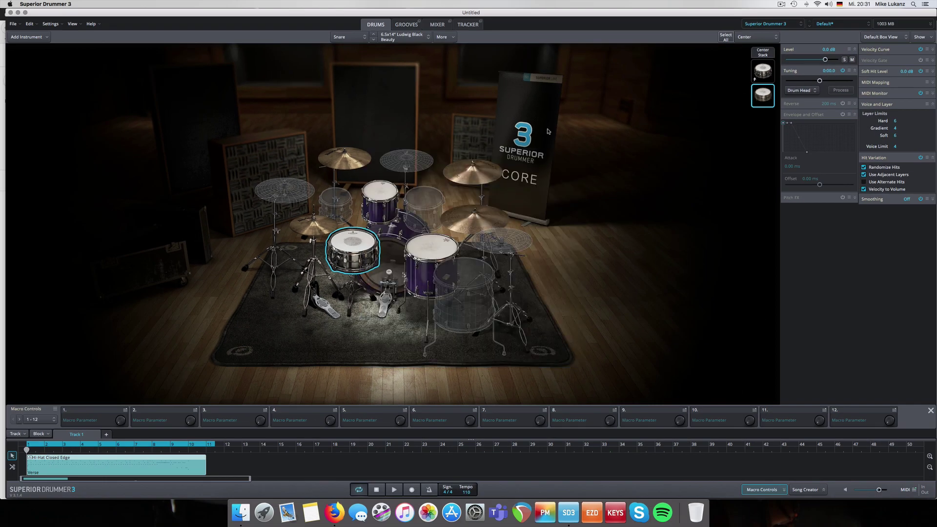
Set the Center mixer channel's level to 0.0 dB and enable both snares' bleed in its snare stack levels
click(437, 26)
click(467, 287)
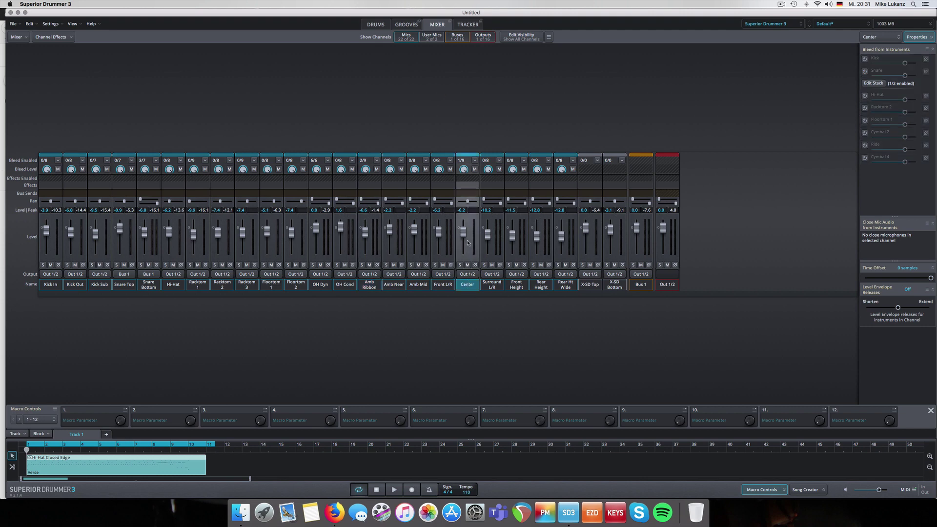
alt+click(465, 237)
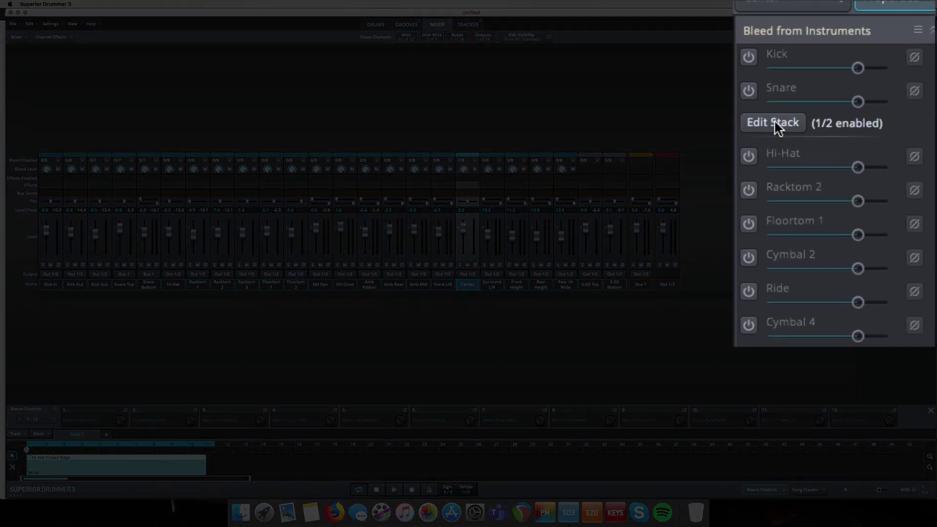
click(774, 122)
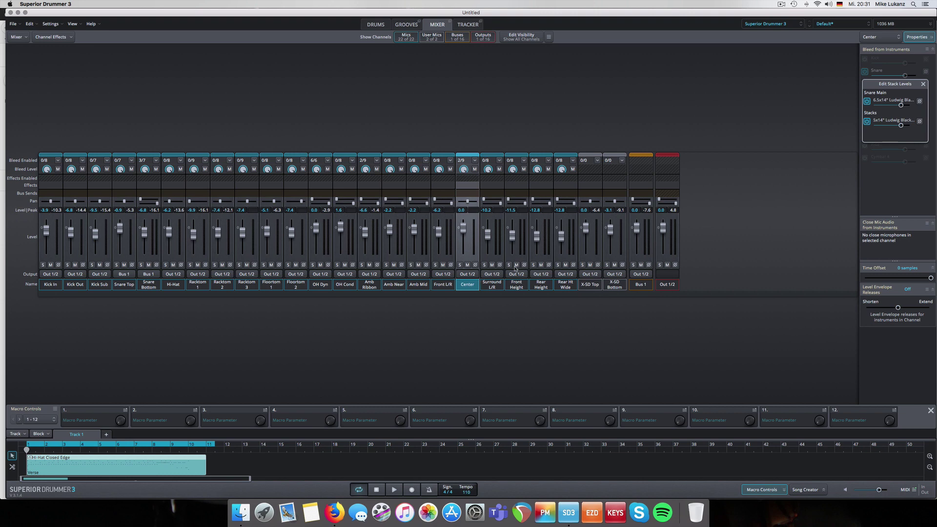
Solo the Center channel, audition the main and stacked snares' bleed separately, re-enable both and unsolo the channel
click(460, 265)
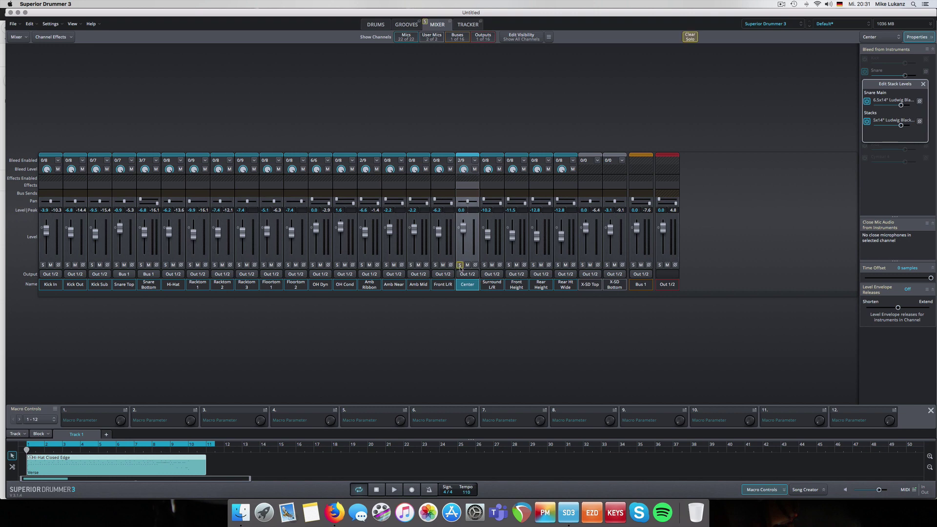
click(867, 122)
key(space)
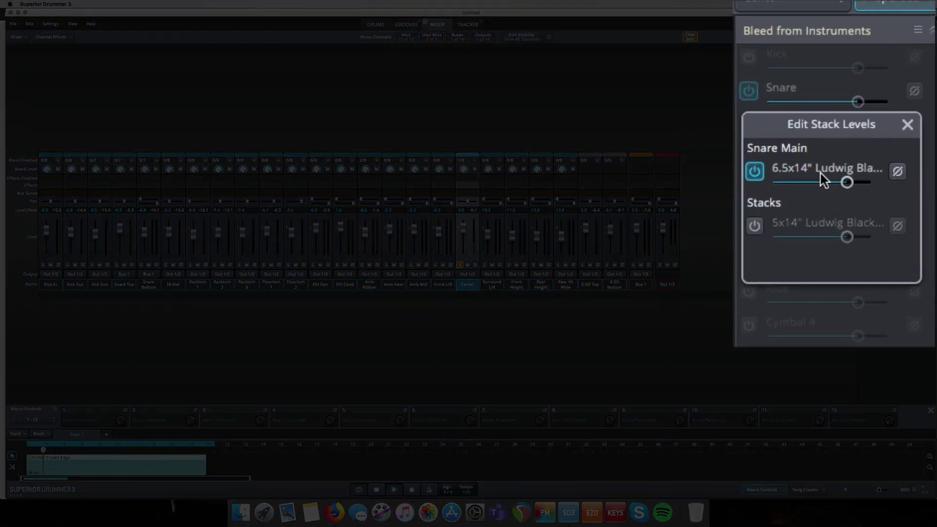
click(755, 172)
click(755, 226)
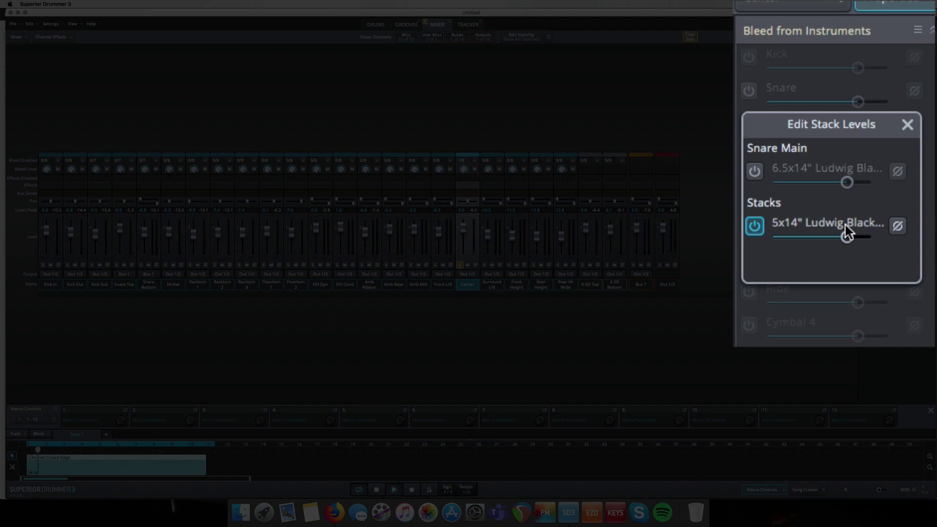
click(755, 172)
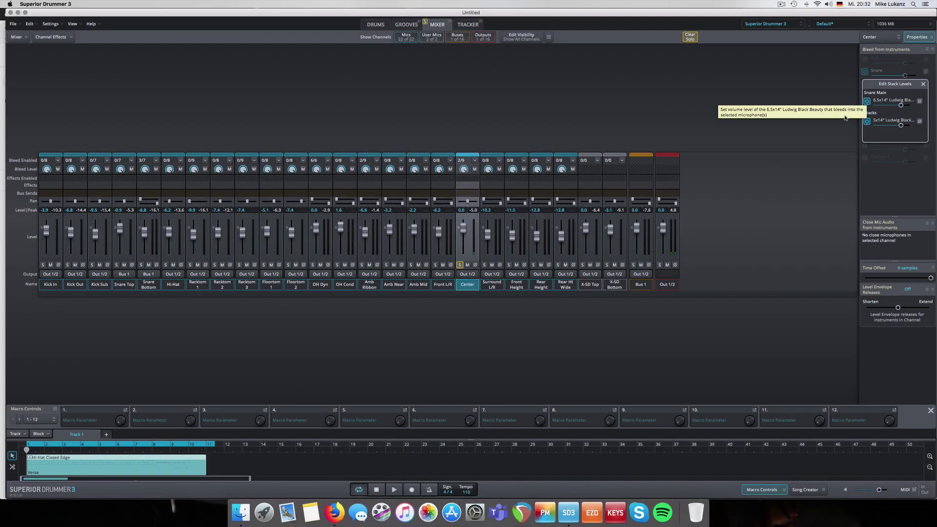
click(461, 265)
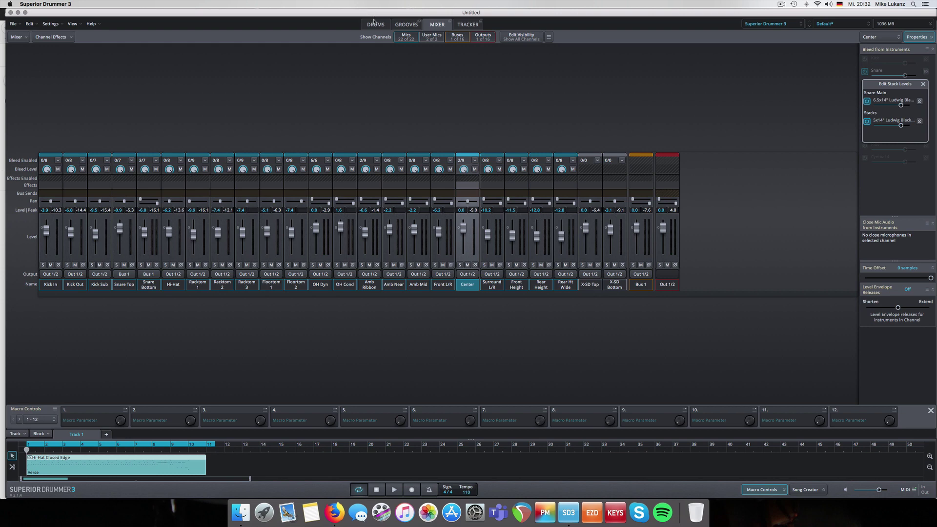
Load the Custom & Vintage library
click(375, 25)
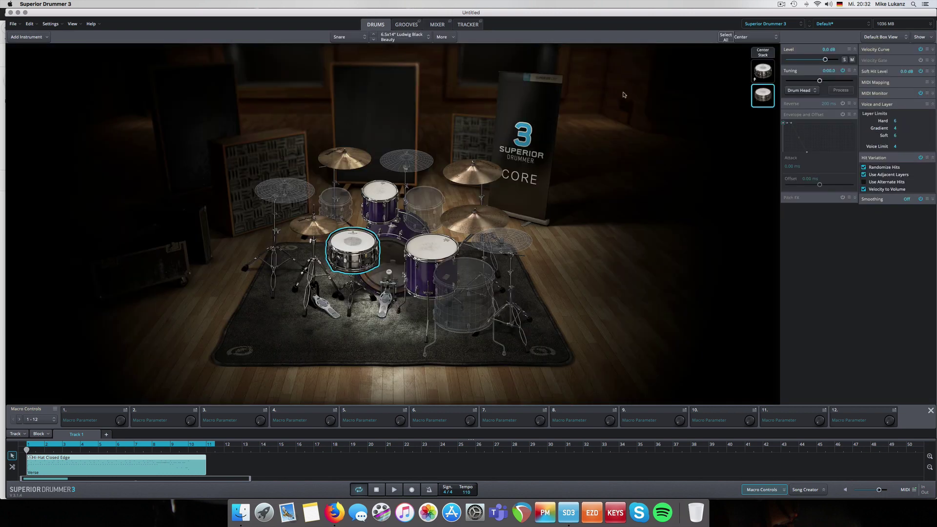
click(770, 25)
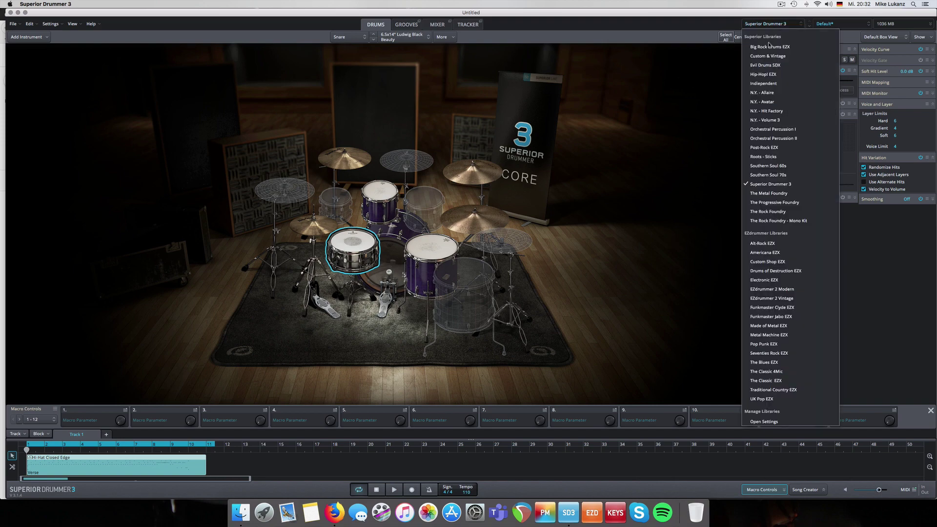
click(767, 56)
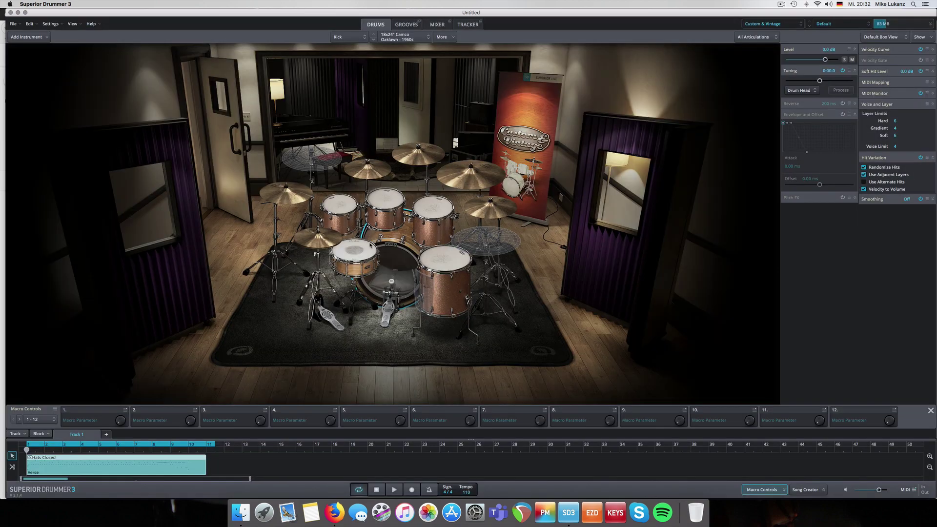
Replace the kit's snare with the 5x14" Ludwig Black Beauty - 1920s and listen to the groove
right_click(364, 250)
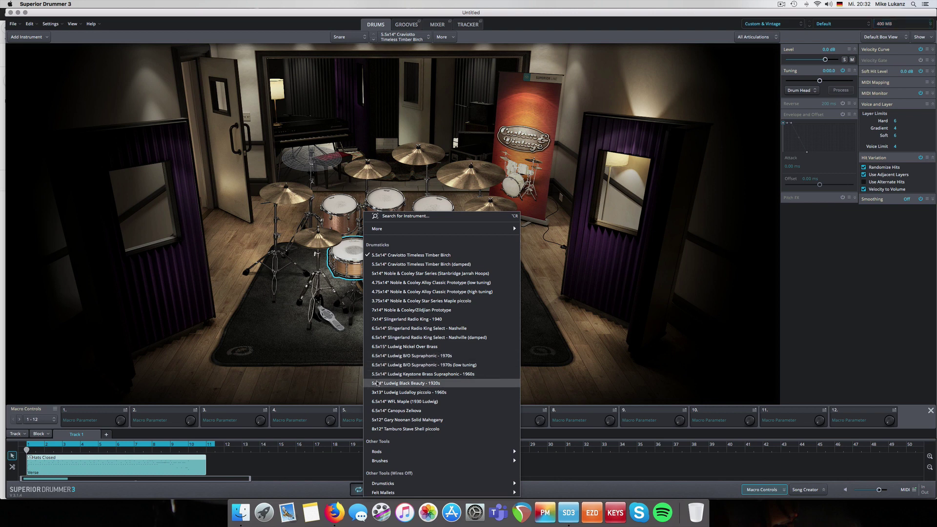
click(377, 384)
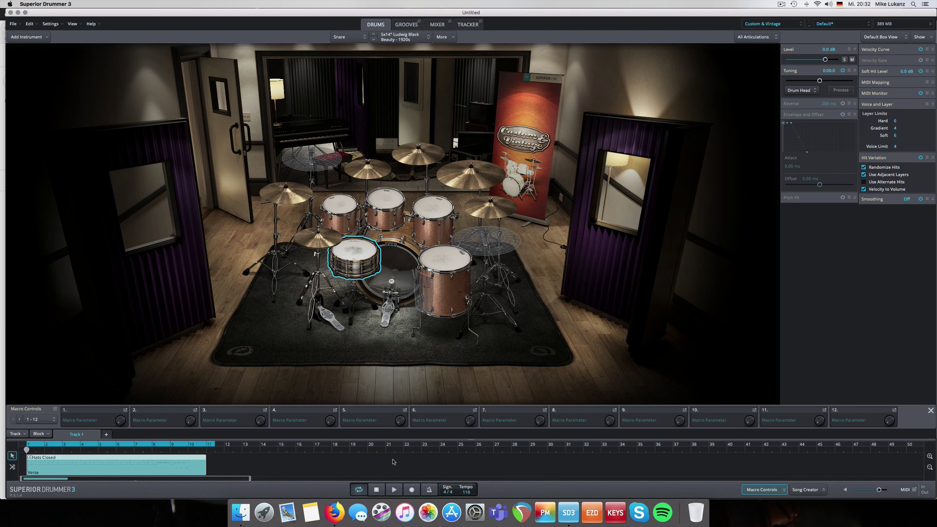
key(space)
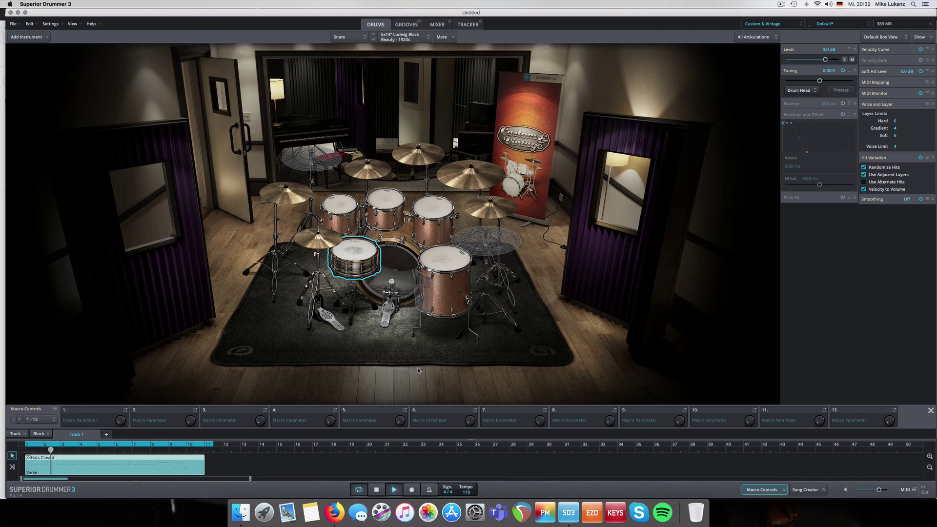
key(space)
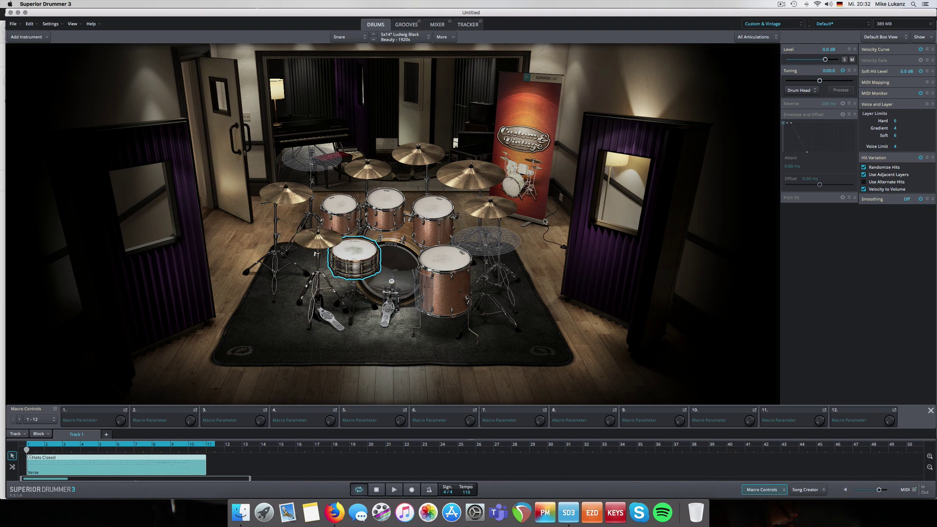
Stack the 4x14" Ludwig Black Beauty 20s from the Superior Drummer 3 Core Library on the snare's Center articulation and play the groove
right_click(353, 249)
mouse_move(498, 228)
mouse_move(525, 243)
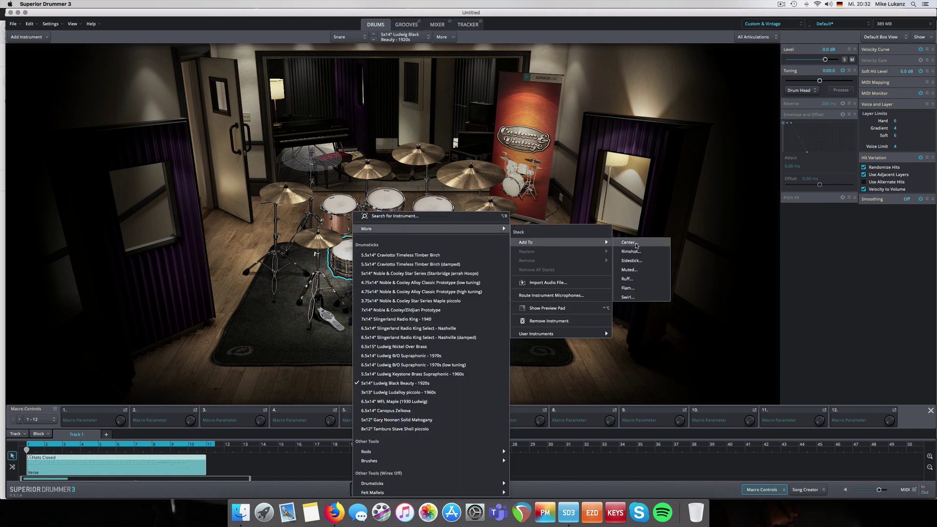
click(628, 242)
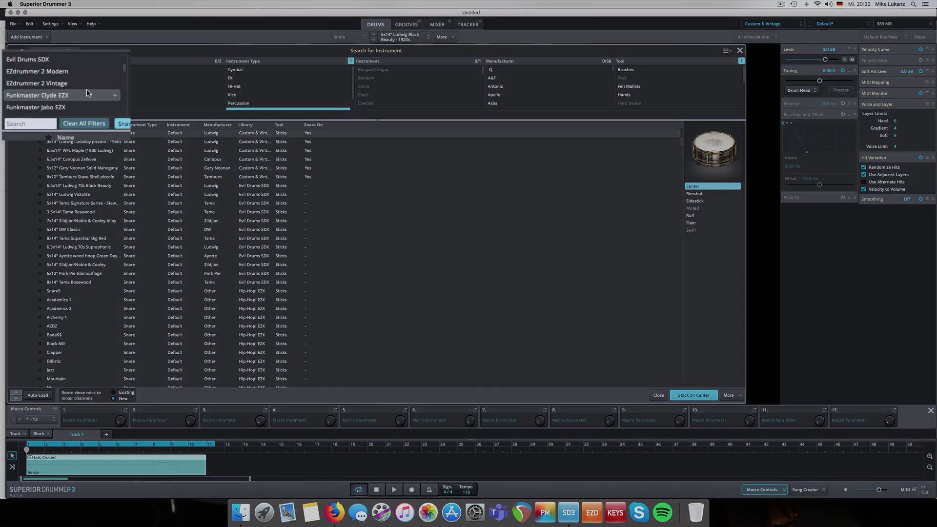
scroll(86, 93, down, 15)
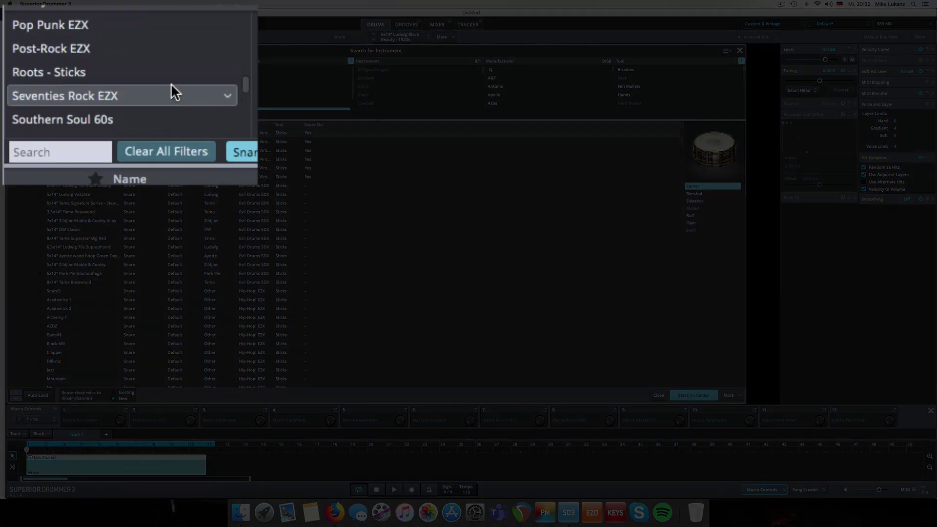
scroll(54, 94, down, 3)
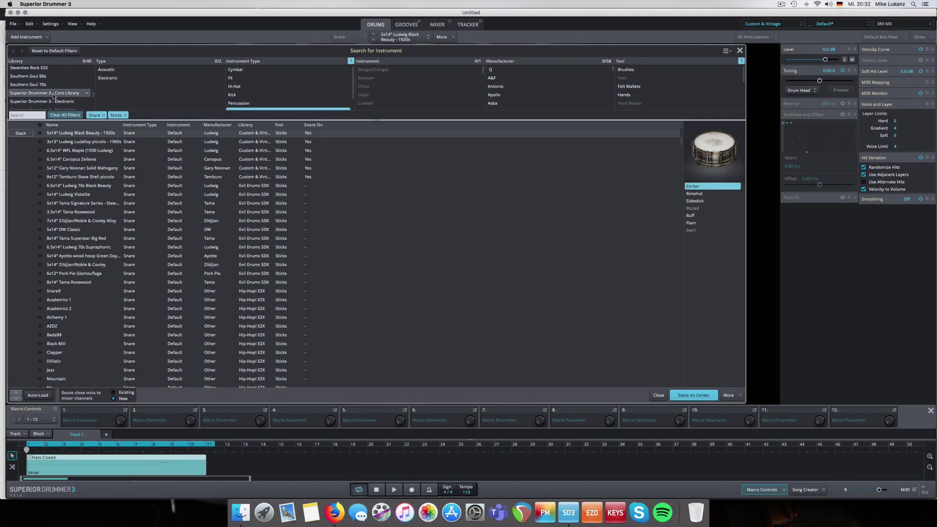
click(53, 94)
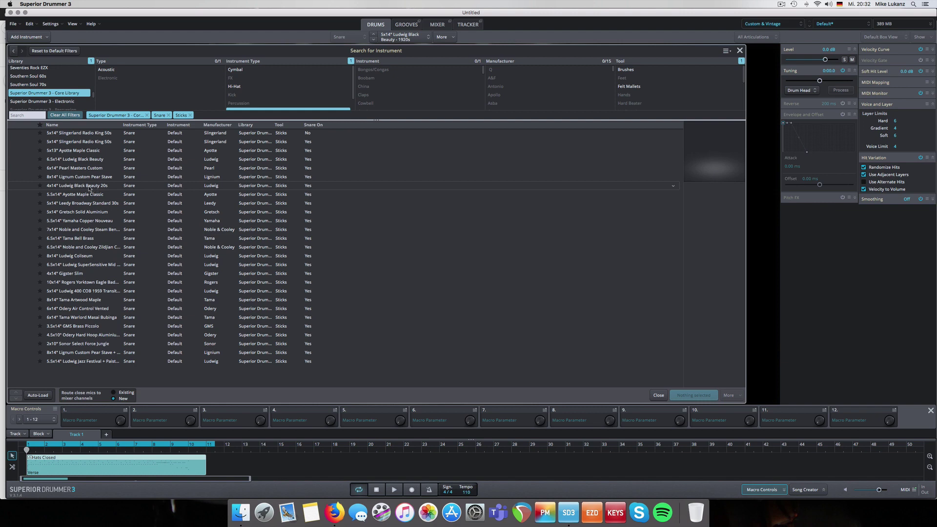
click(106, 190)
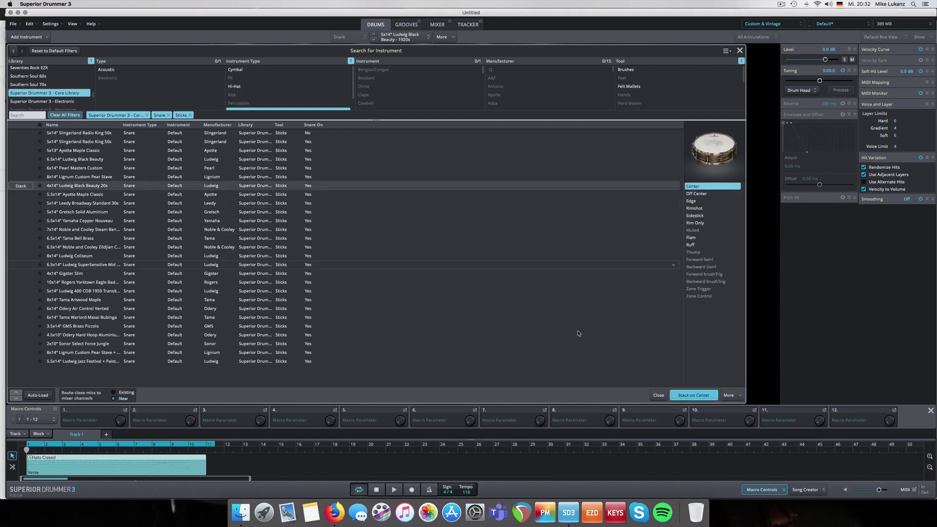
click(674, 396)
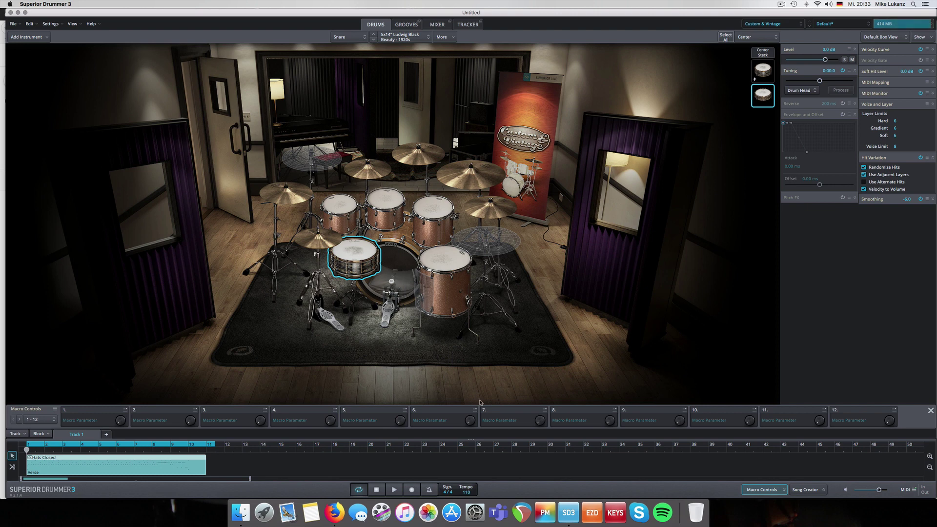
click(395, 490)
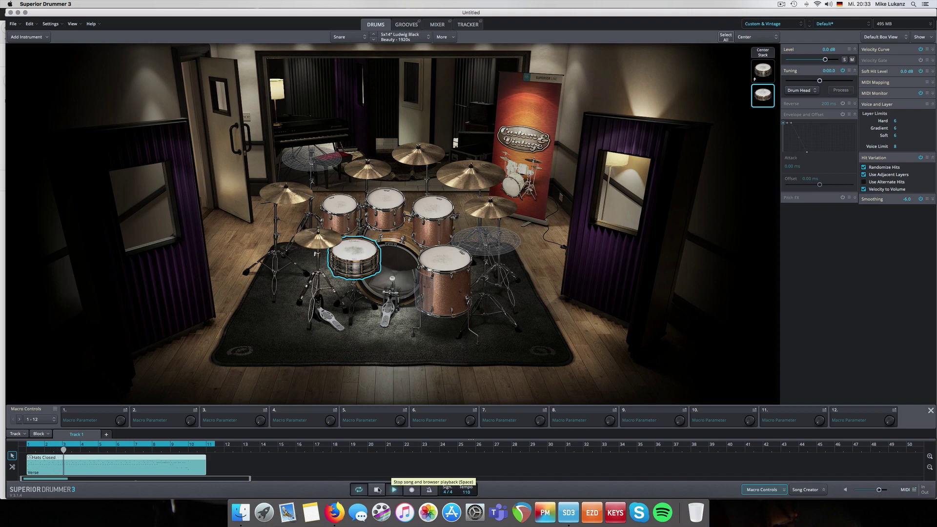
click(395, 489)
Compare the stacked snare's X-Snare Top and X-Snare Bottom mixer channels with the main snare's SD Top and SD Bottom channels
click(446, 25)
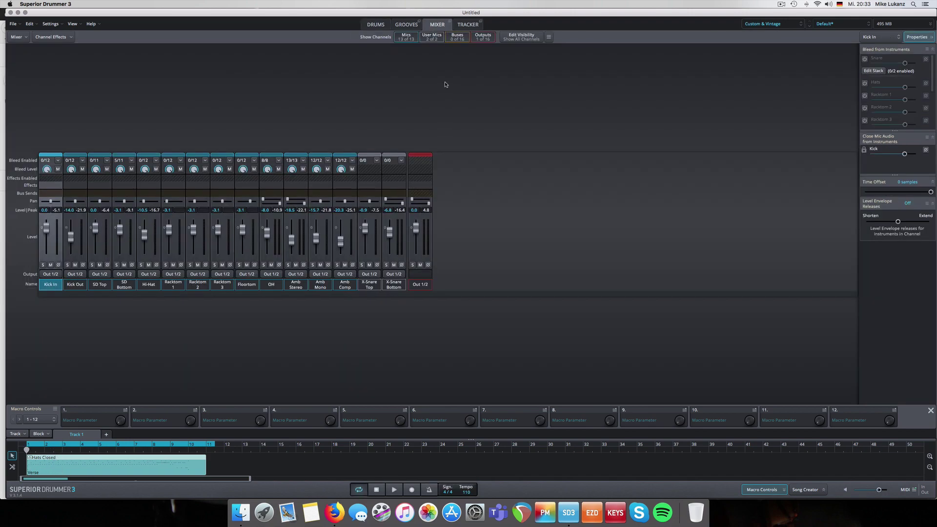
click(361, 286)
shift+click(388, 288)
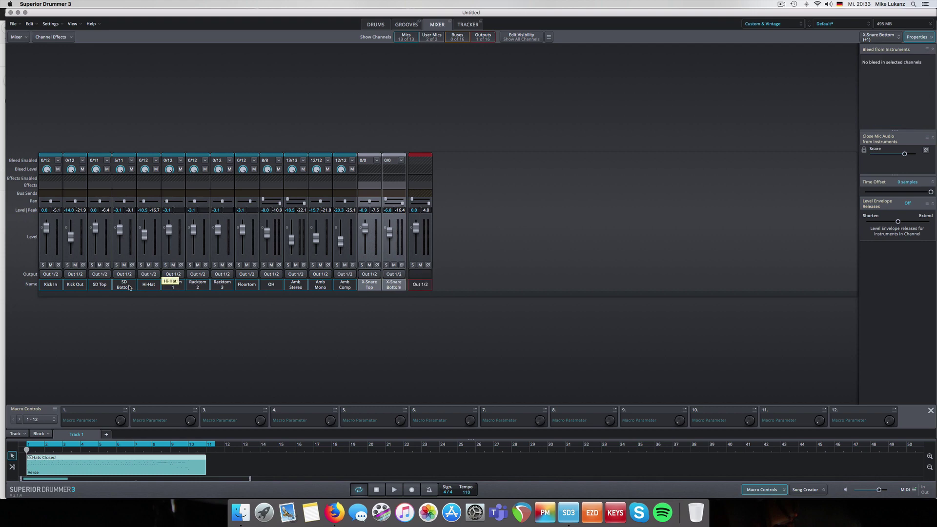
click(103, 285)
shift+click(119, 287)
click(367, 287)
shift+click(384, 288)
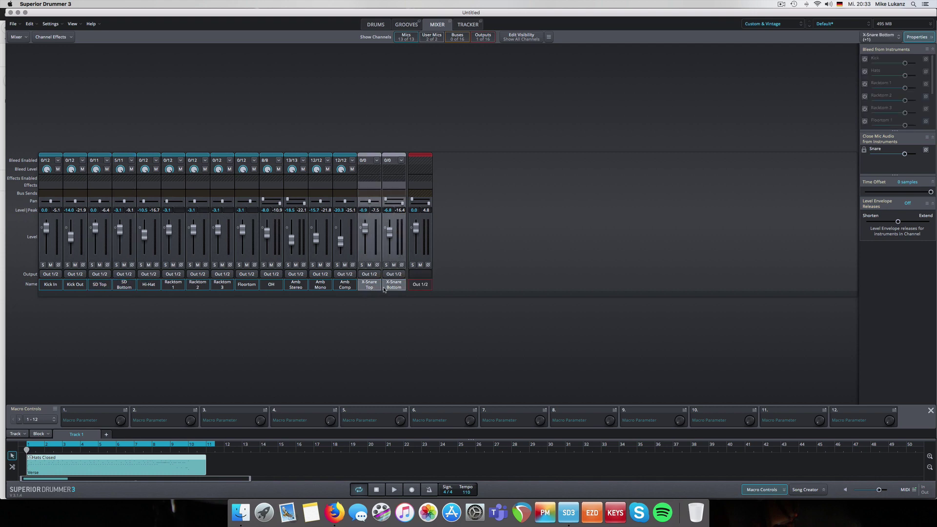
Review the stacked 4x14" snare's microphone routing and route its Amb Mid microphone to a newly created mixer channel
click(376, 25)
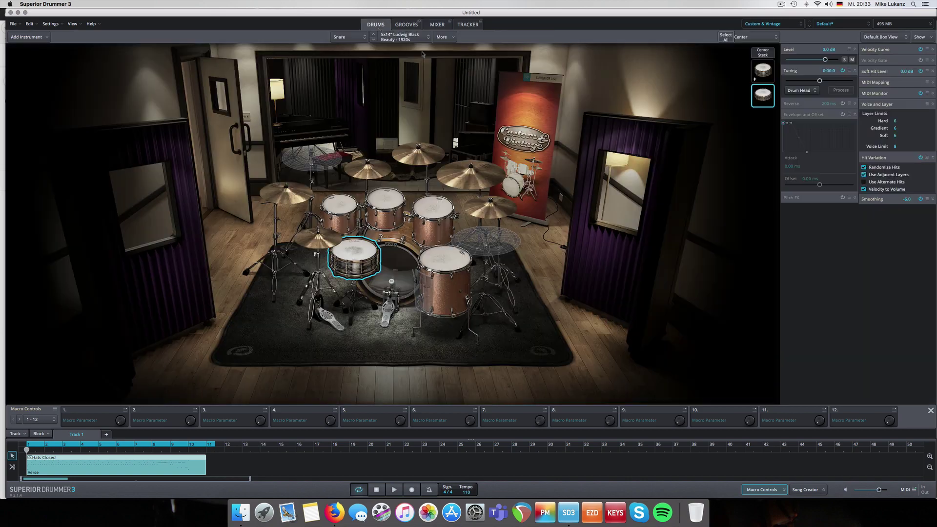
click(759, 96)
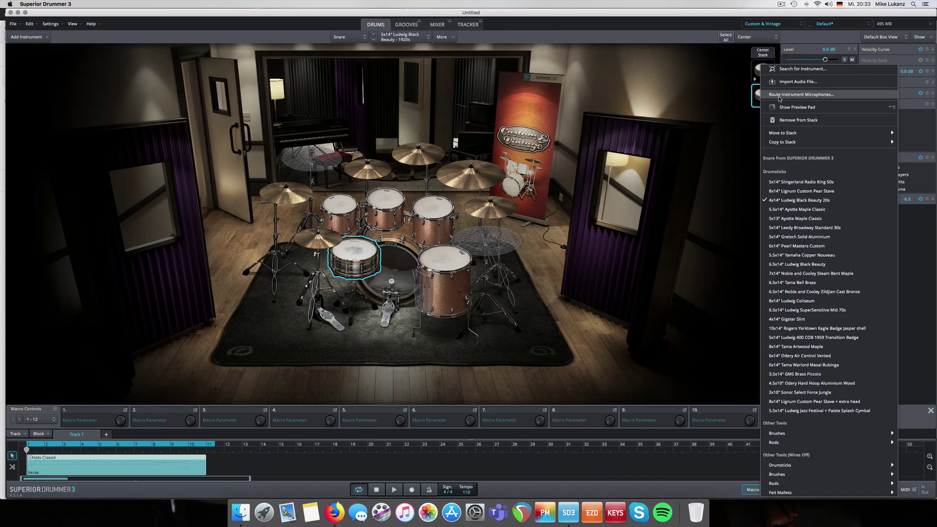
click(779, 97)
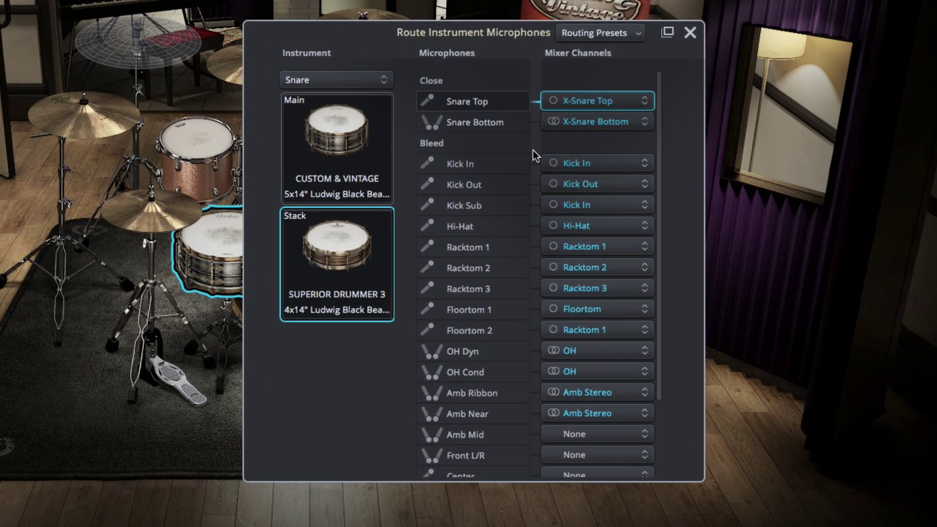
scroll(467, 237, down, 2)
scroll(466, 207, down, 2)
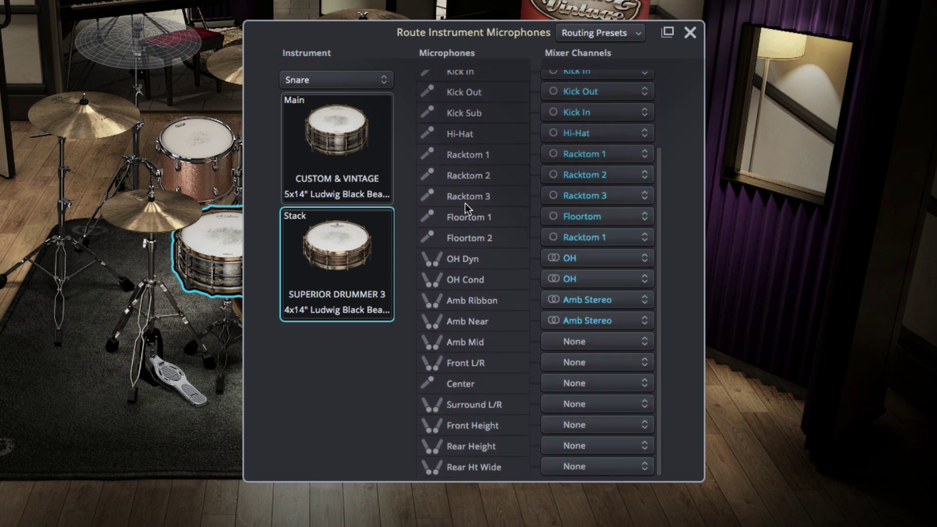
scroll(499, 136, up, 4)
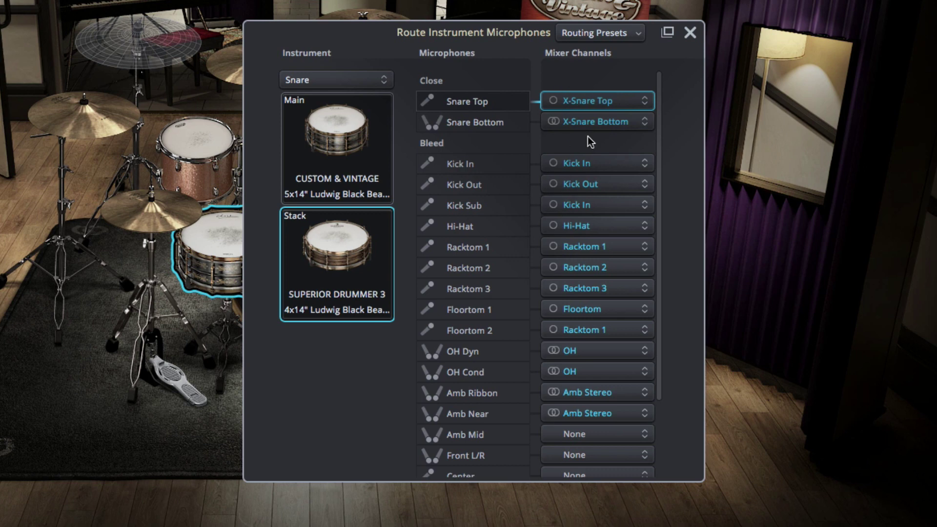
scroll(467, 135, down, 4)
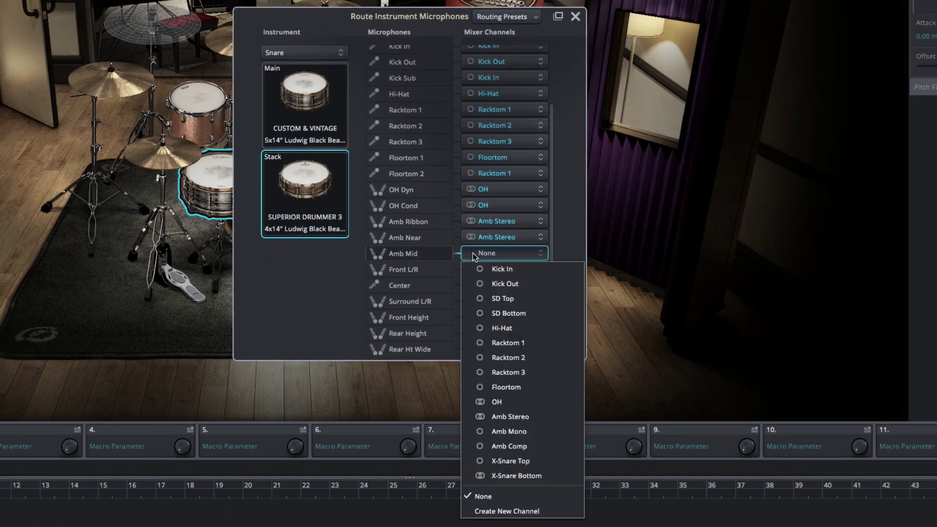
click(556, 341)
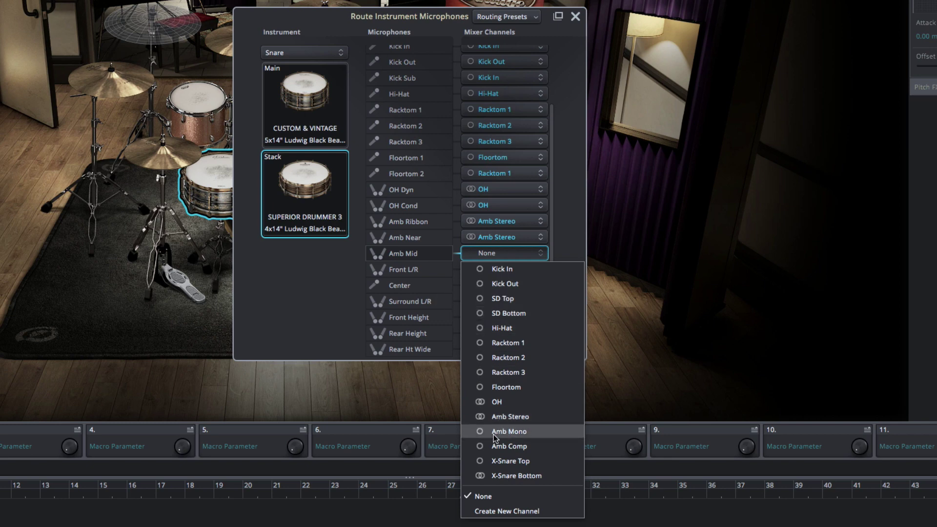
click(496, 511)
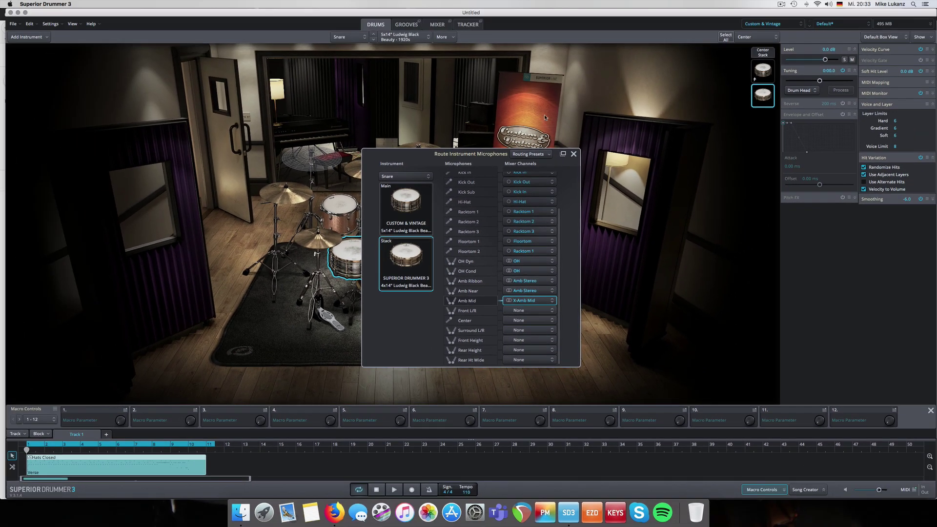
click(574, 154)
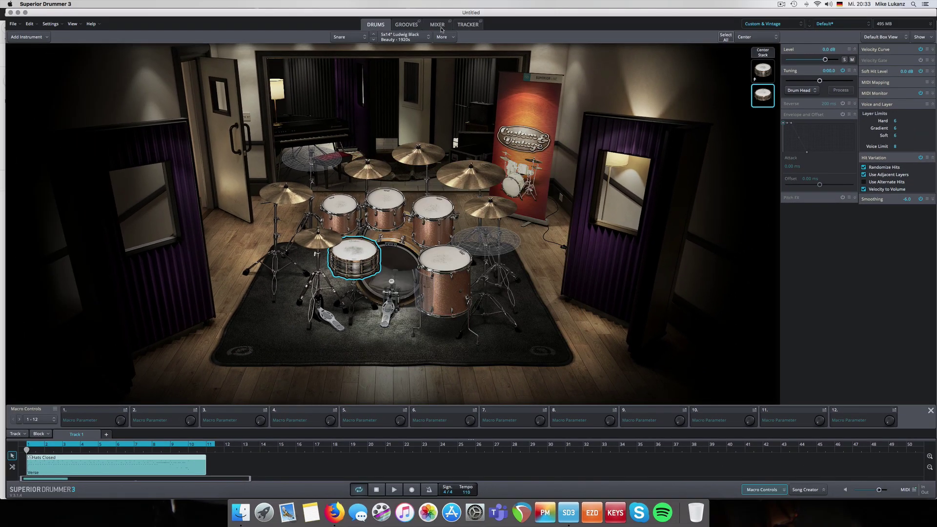
Enable the snare bleed in the X-Amb Mid channel and play the groove to hear it
click(441, 27)
click(420, 284)
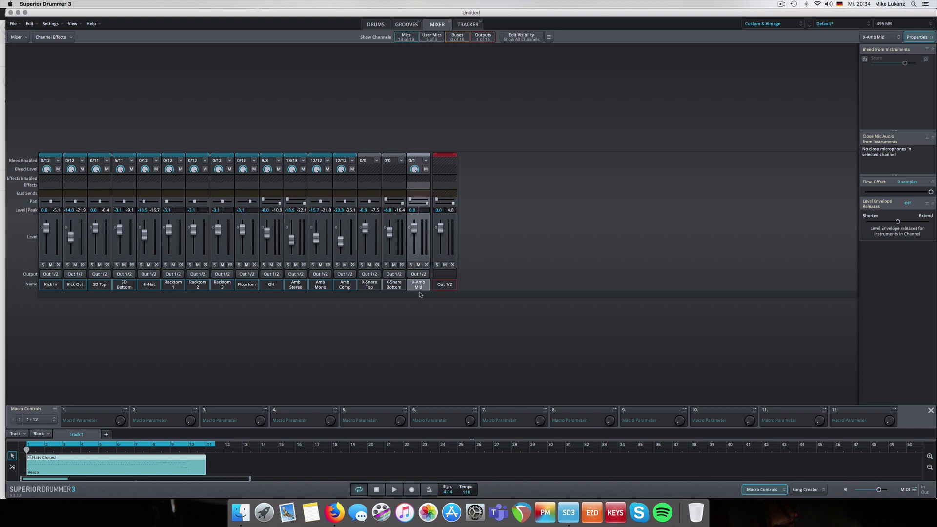
click(377, 25)
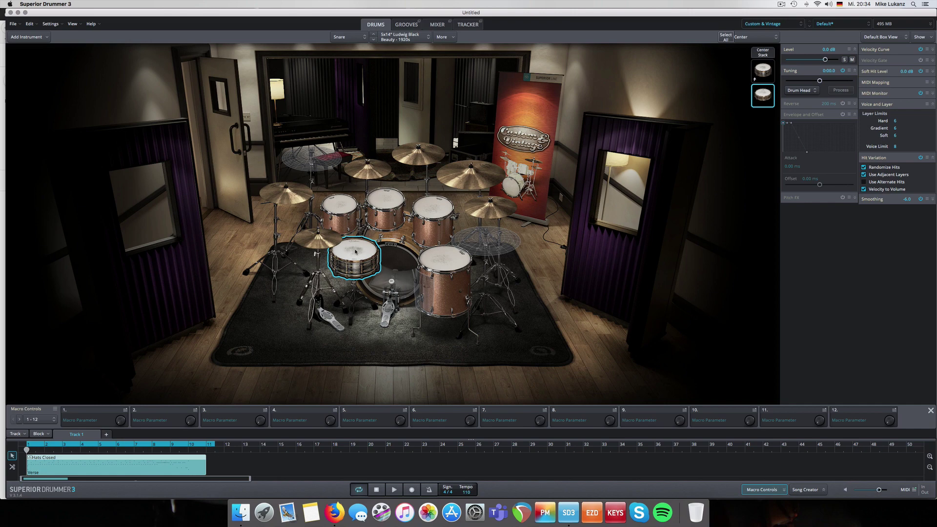
click(437, 25)
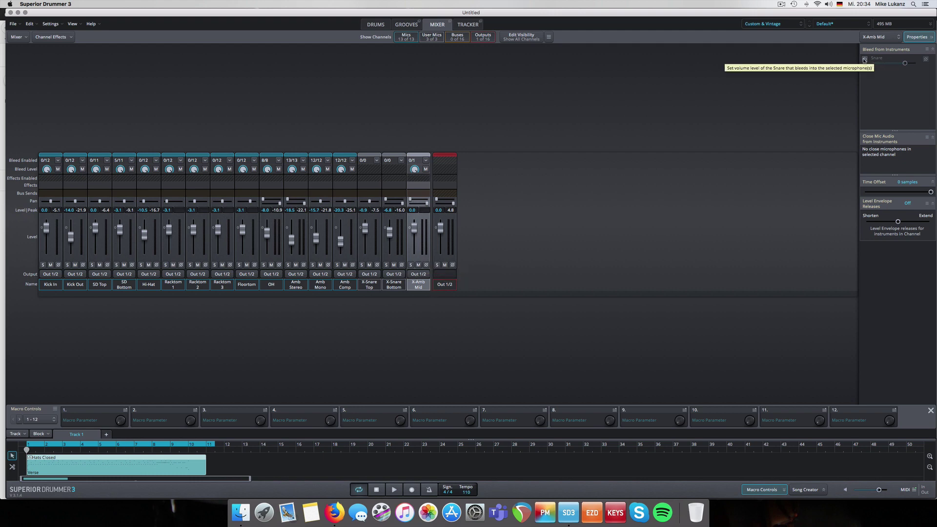
click(864, 59)
key(space)
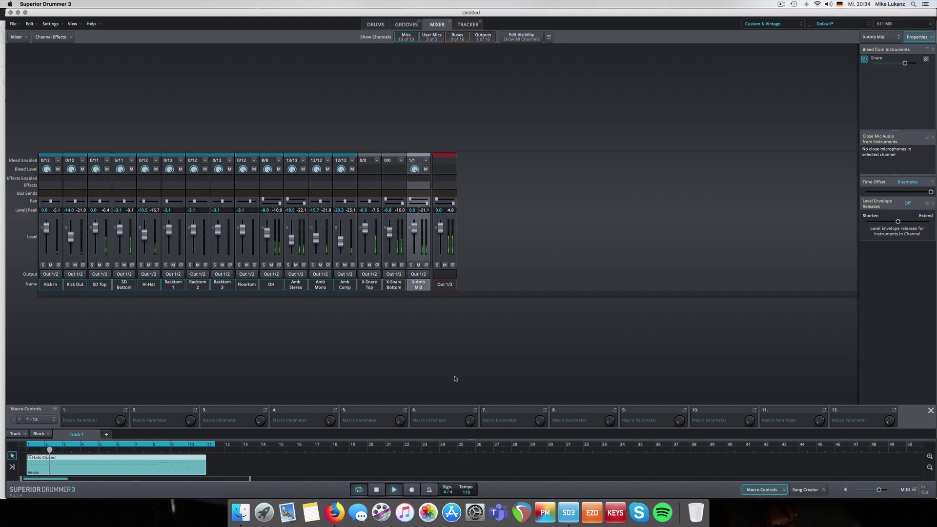
key(space)
Route the stacked 4x14" snare's Center and Front Height microphones each to a newly created mixer channel
click(373, 26)
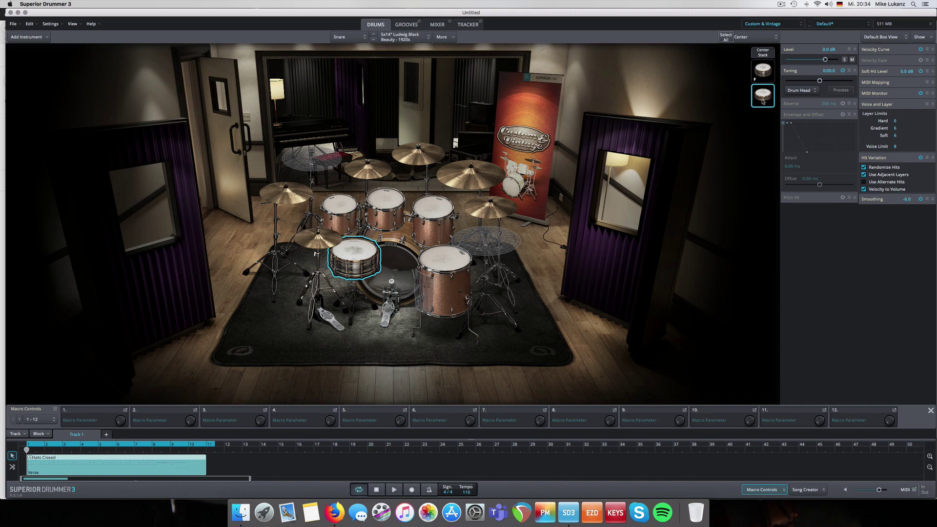
click(433, 25)
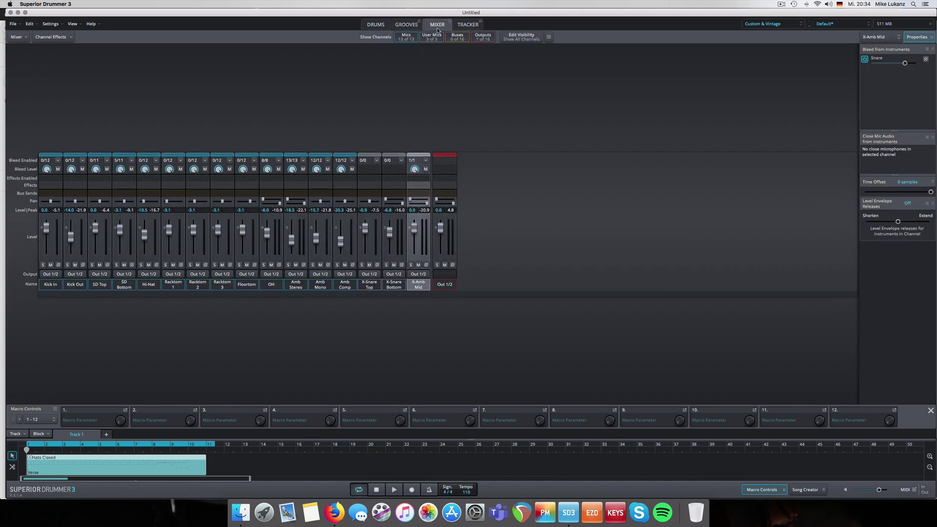
click(383, 24)
click(756, 88)
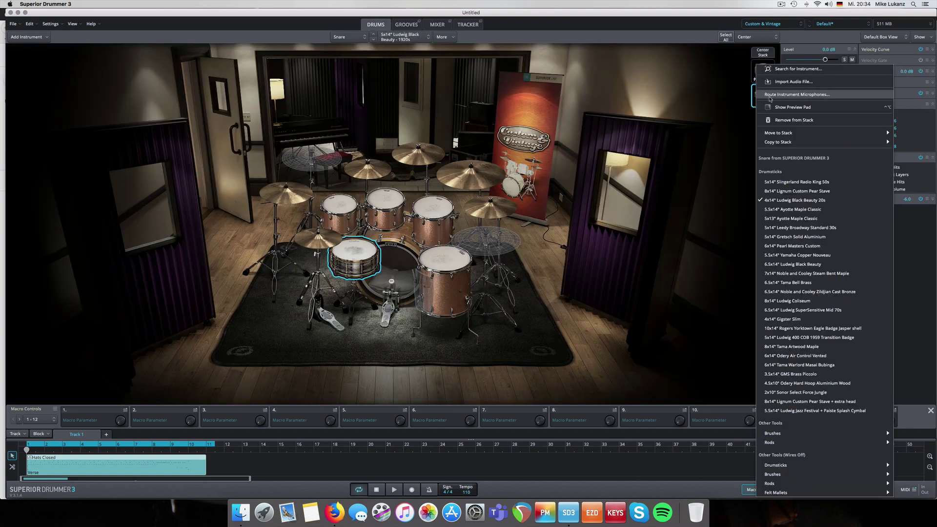
click(790, 94)
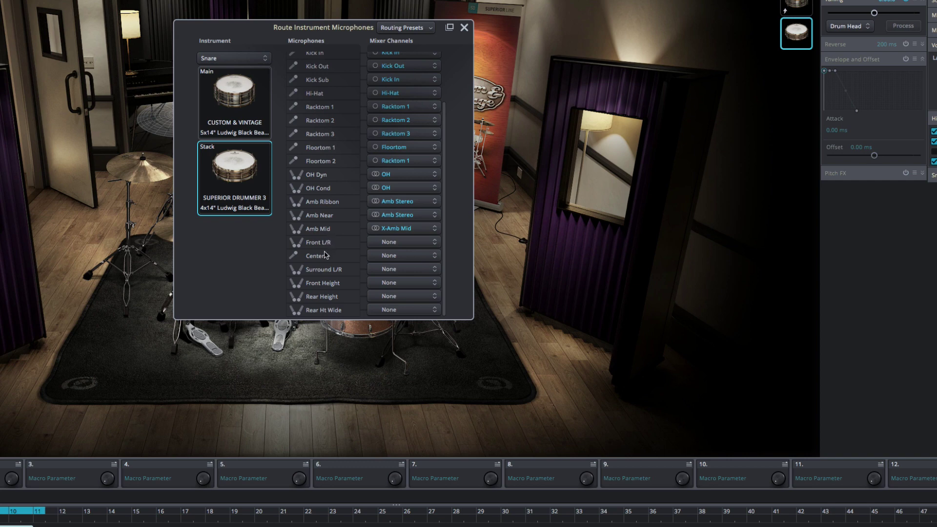
click(387, 255)
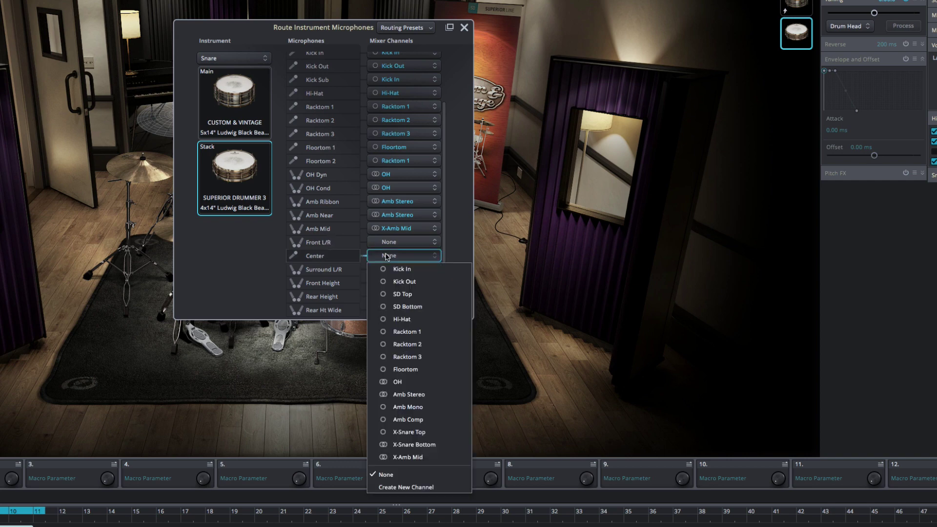
click(397, 487)
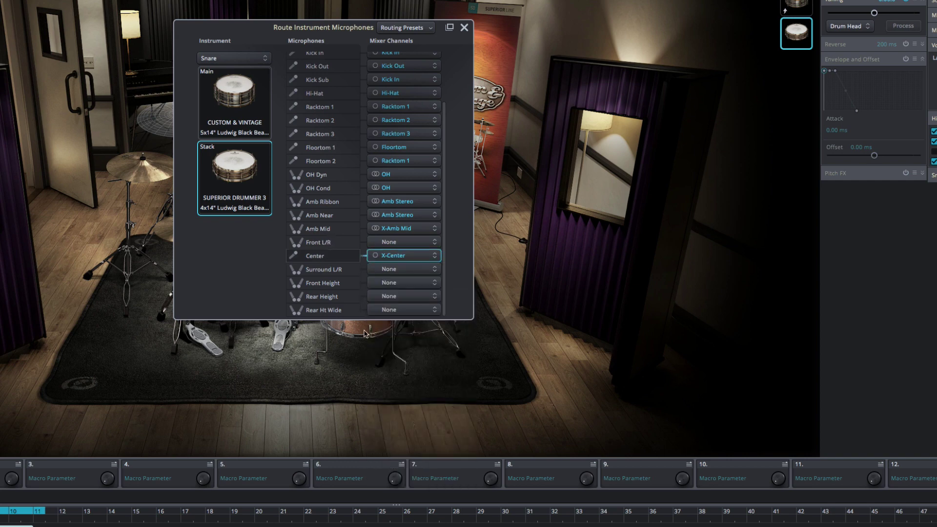
click(383, 285)
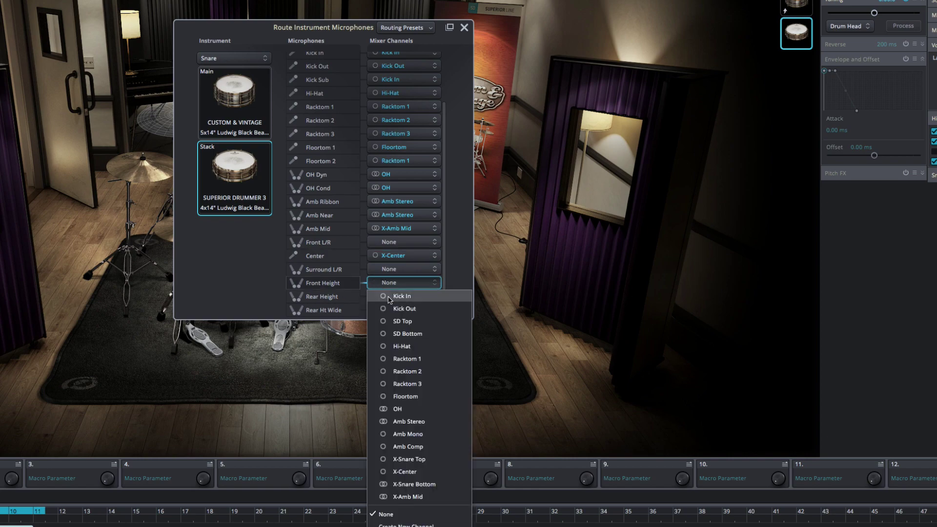
click(388, 524)
click(464, 27)
Review the stacked snare's mixer channels and pull the X-Snare Top and X-Snare Bottom levels down to Off
click(437, 24)
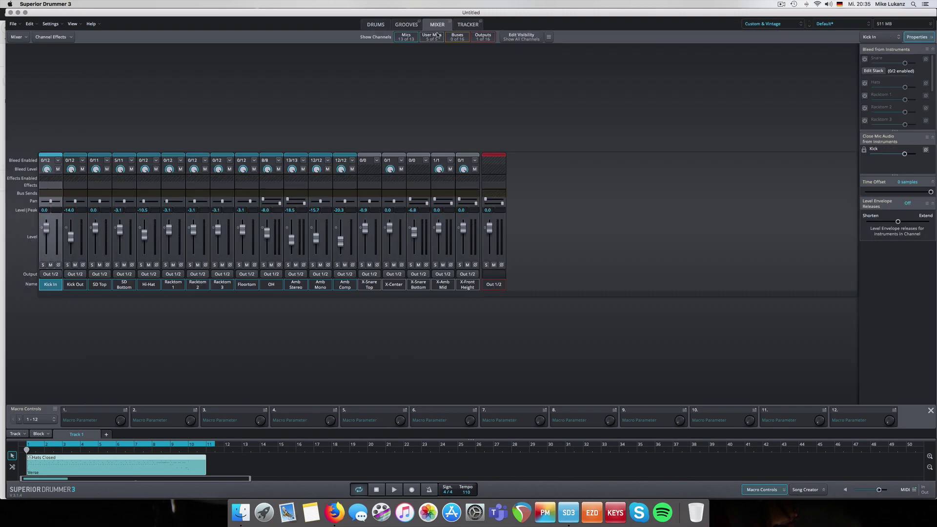
click(367, 288)
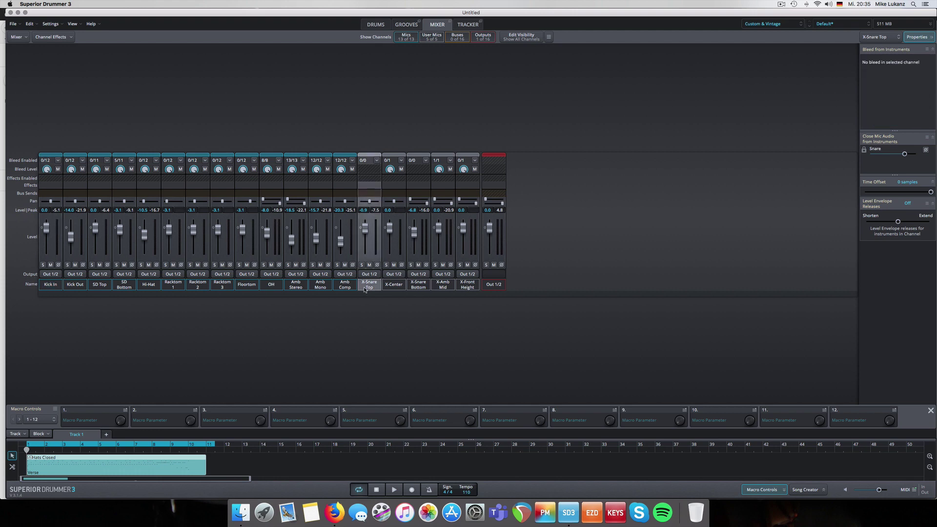
click(362, 392)
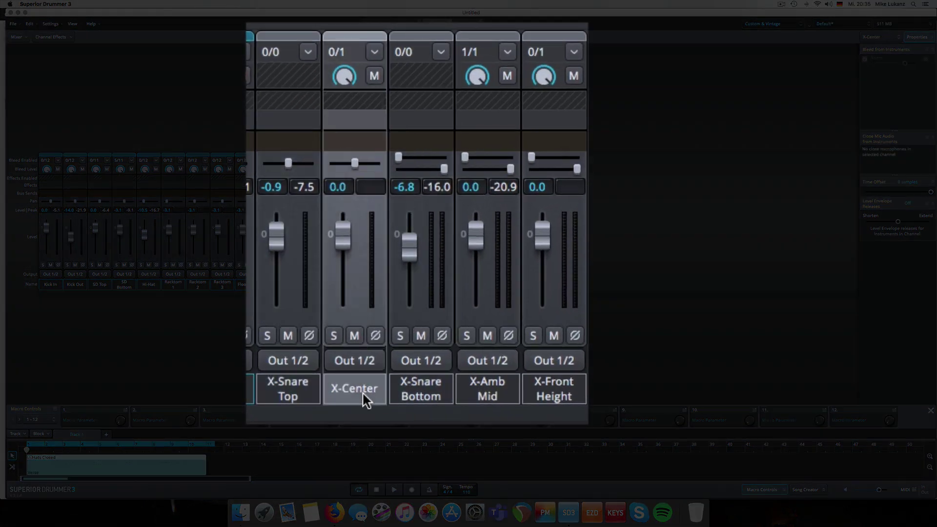
click(464, 391)
click(537, 389)
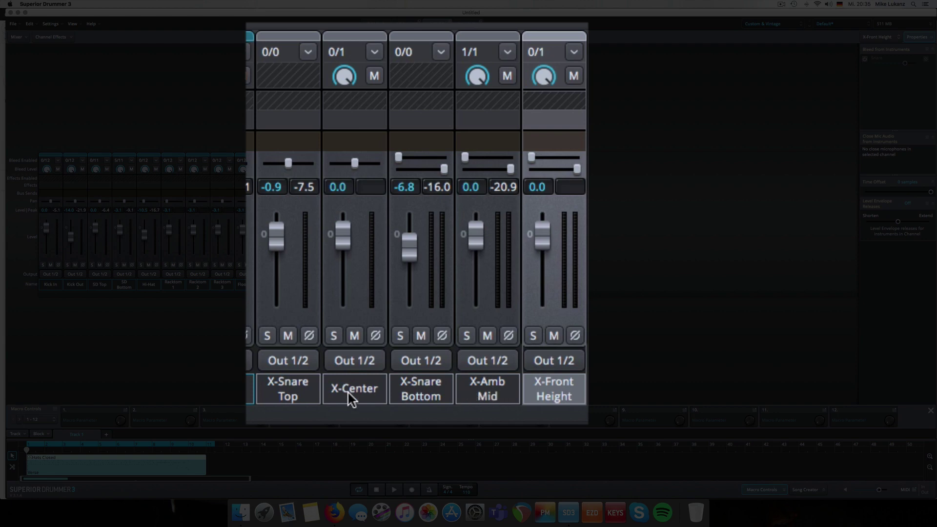
click(298, 392)
click(401, 385)
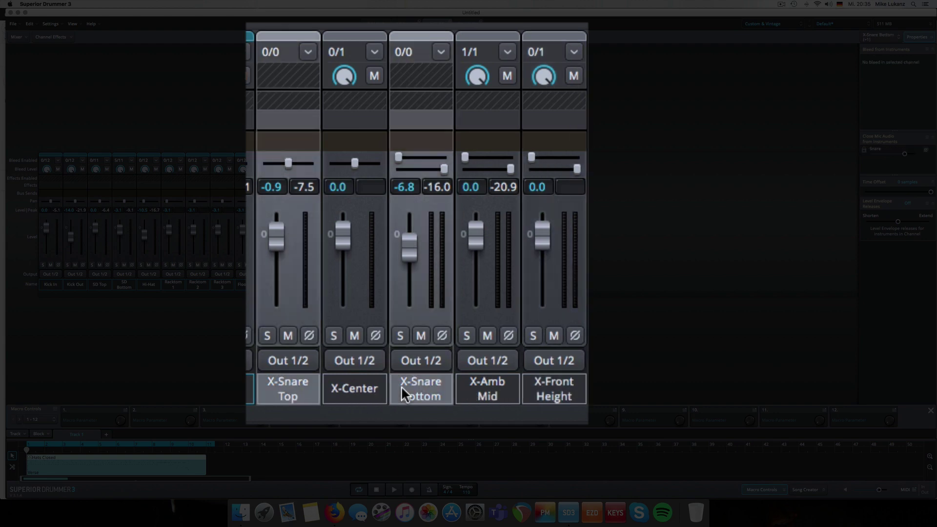
drag(405, 254, 404, 321)
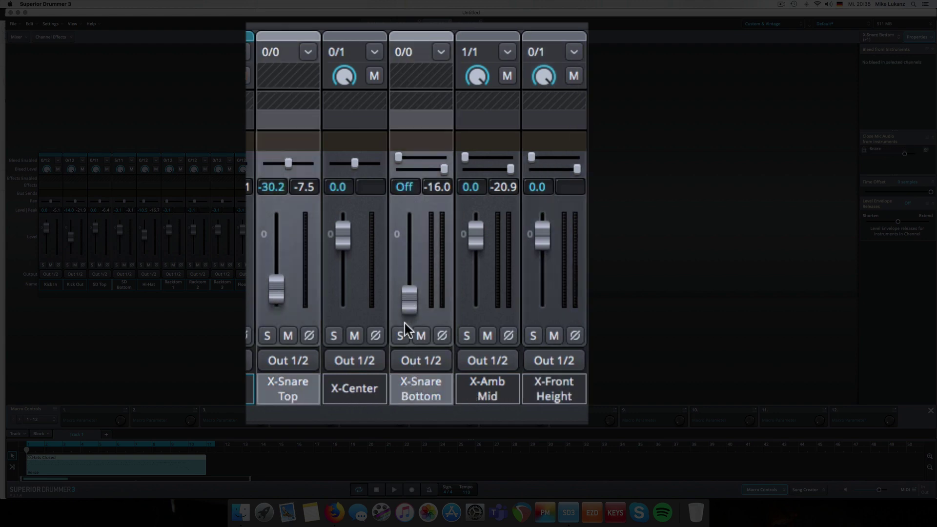
drag(273, 299, 271, 308)
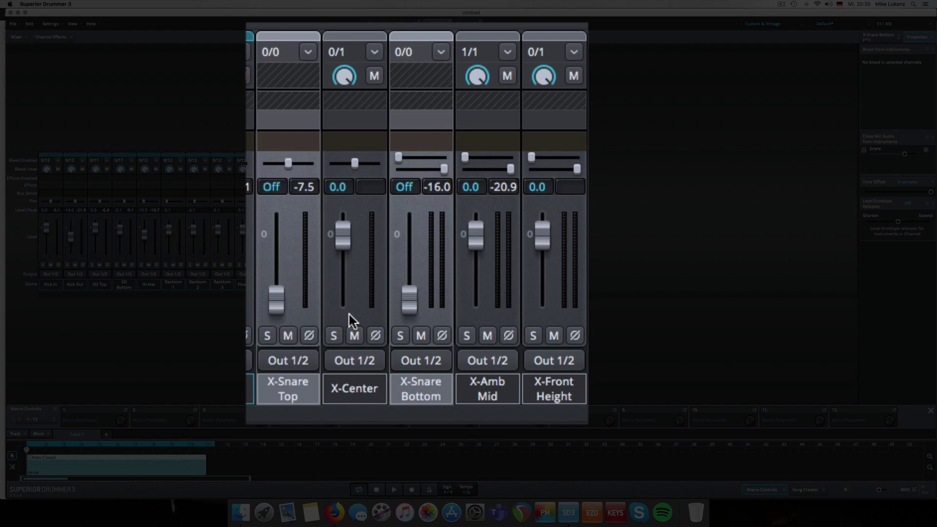
Enable the snare bleed in the X-Center and X-Front Height channels
click(354, 389)
click(864, 58)
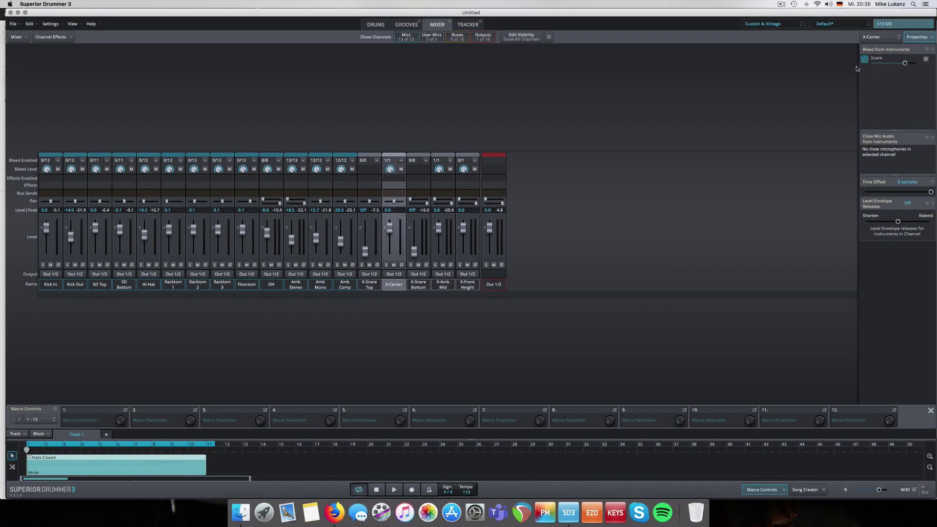
click(445, 284)
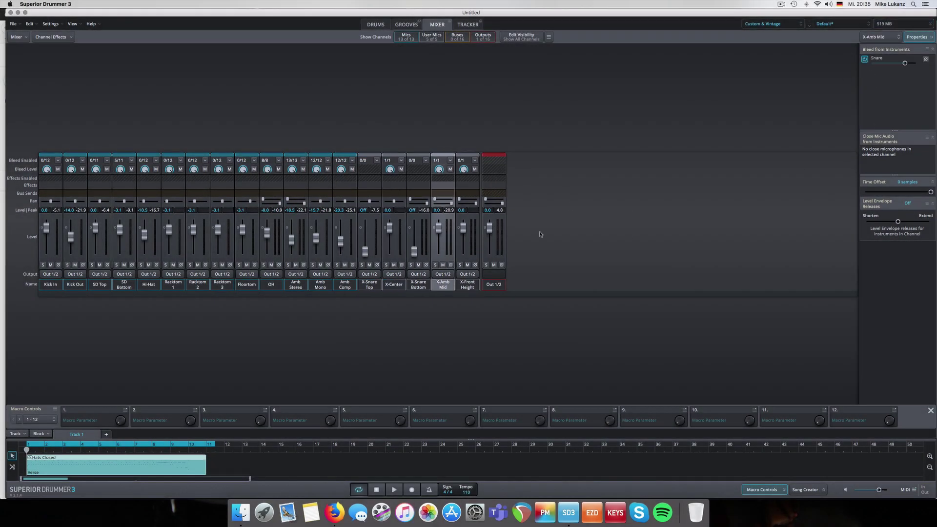
click(472, 282)
click(864, 58)
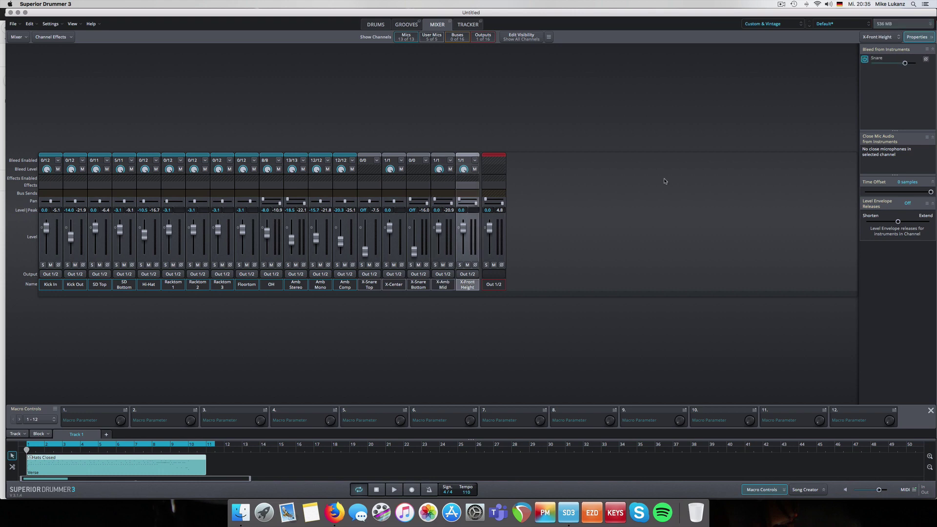
Pull the X-Center, X-Amb Mid and X-Front Height levels down together to Off and blend them back in to -13.8 dB during playback
click(393, 285)
super+click(443, 285)
super+click(466, 286)
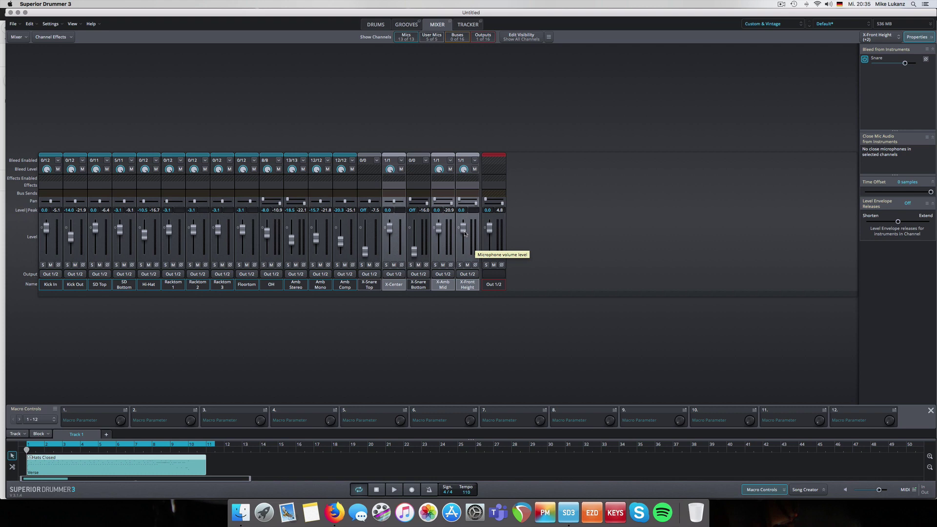
drag(465, 233, 463, 256)
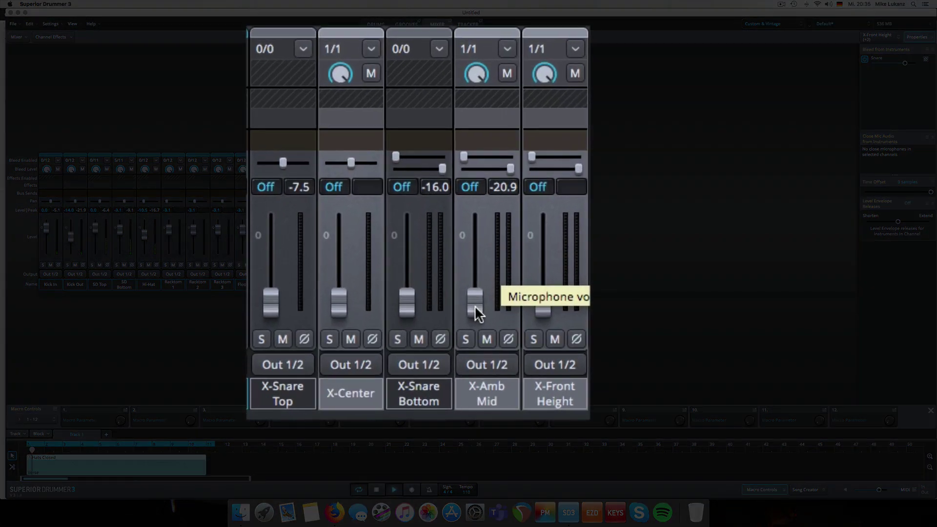
drag(438, 254, 440, 253)
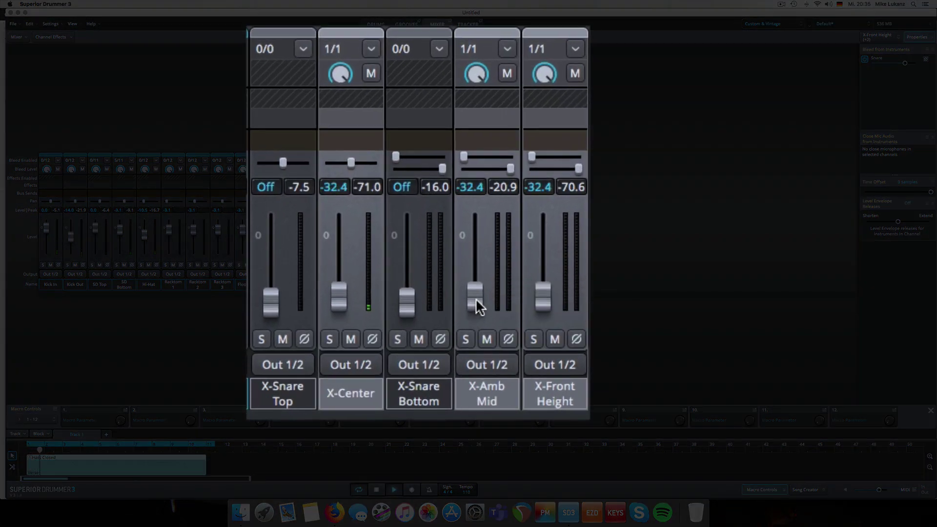
drag(475, 300, 478, 255)
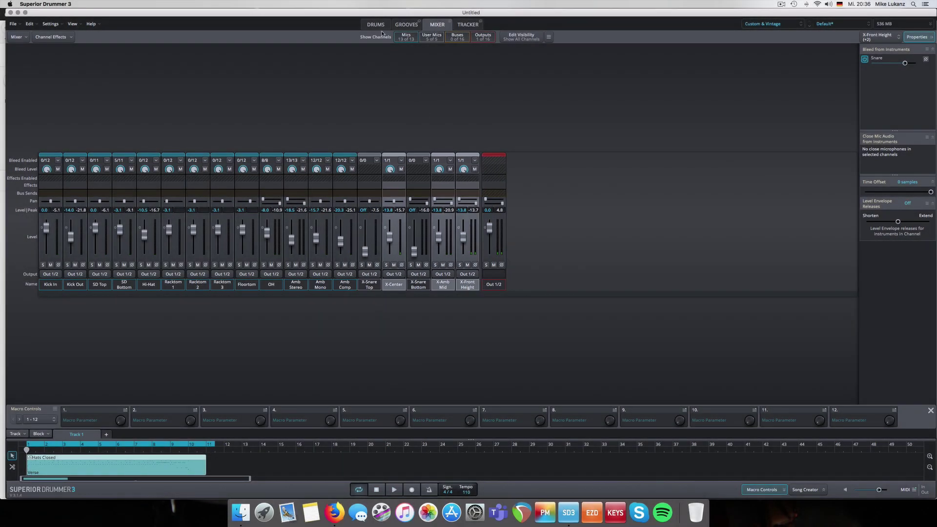
Replace the stacked snare with the 3.5x14" GMS Brass Piccolo and adjust its X-Center, X-Amb Mid and X-Front Height levels together during playback
click(375, 24)
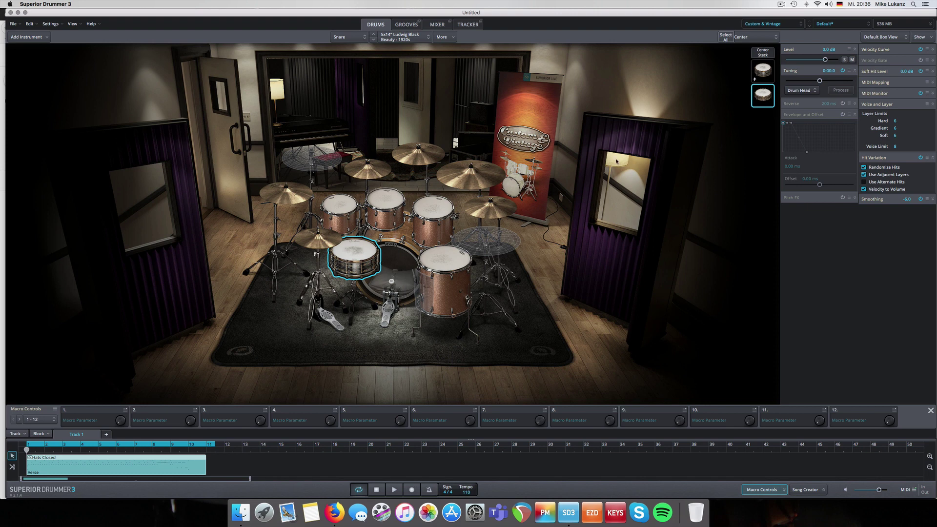
right_click(760, 96)
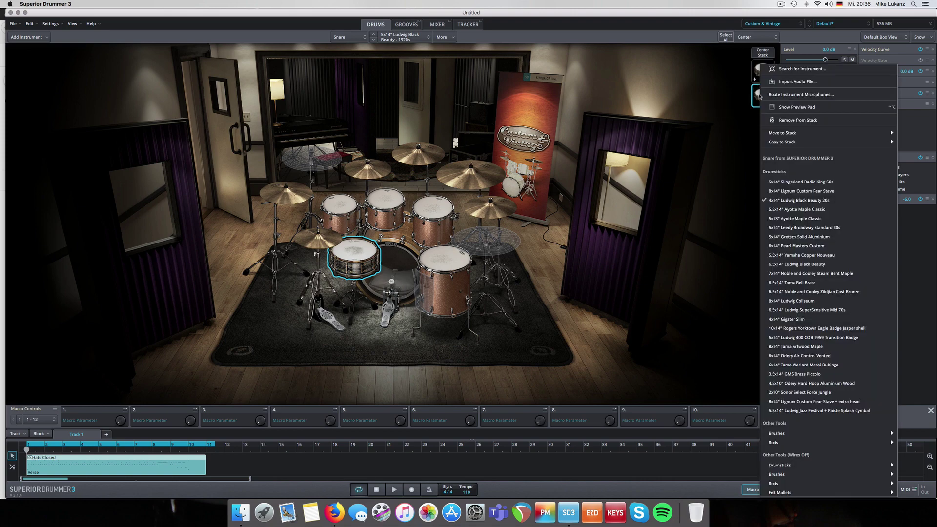
click(740, 108)
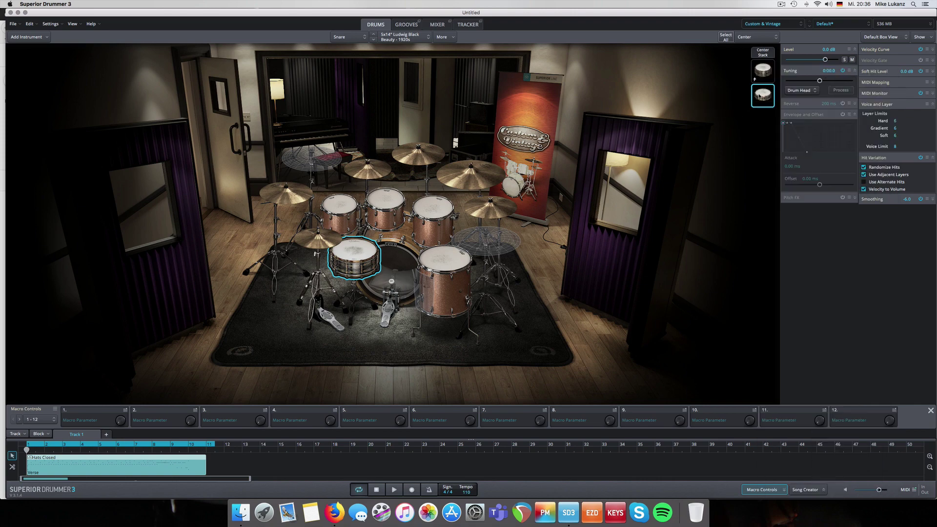
right_click(759, 96)
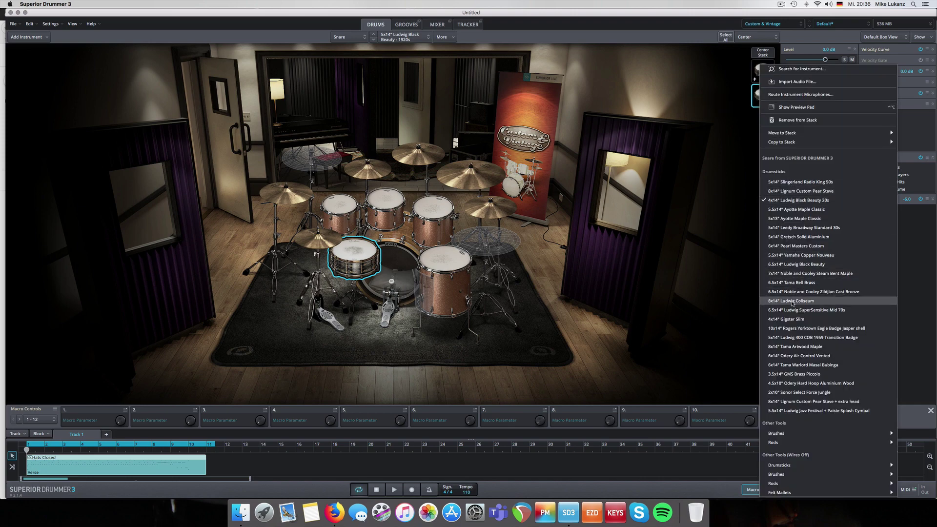
click(789, 375)
click(437, 24)
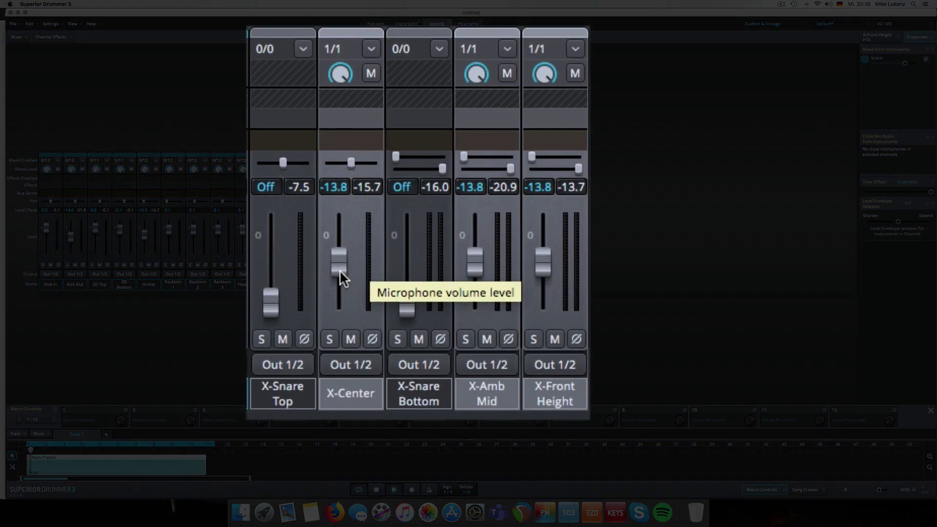
mouse_move(340, 266)
mouse_down()
mouse_move(345, 252)
mouse_move(343, 268)
mouse_up()
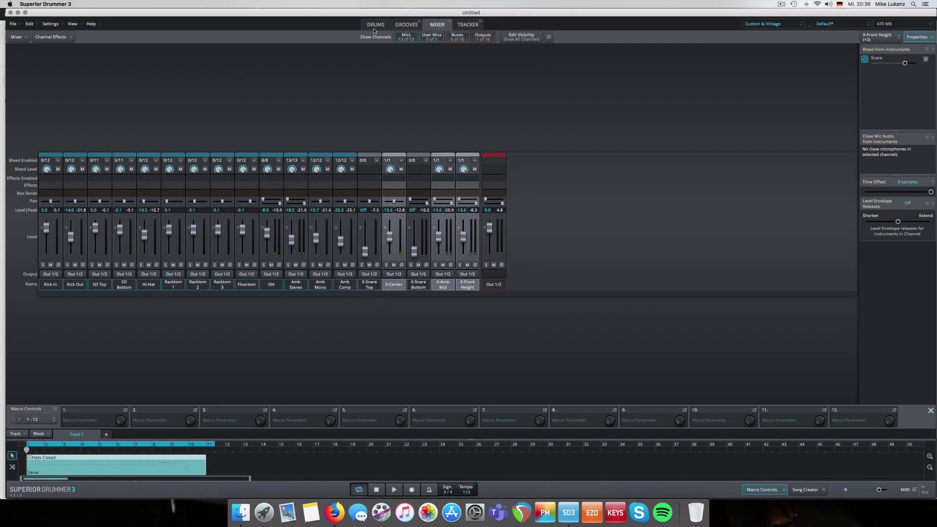
click(375, 24)
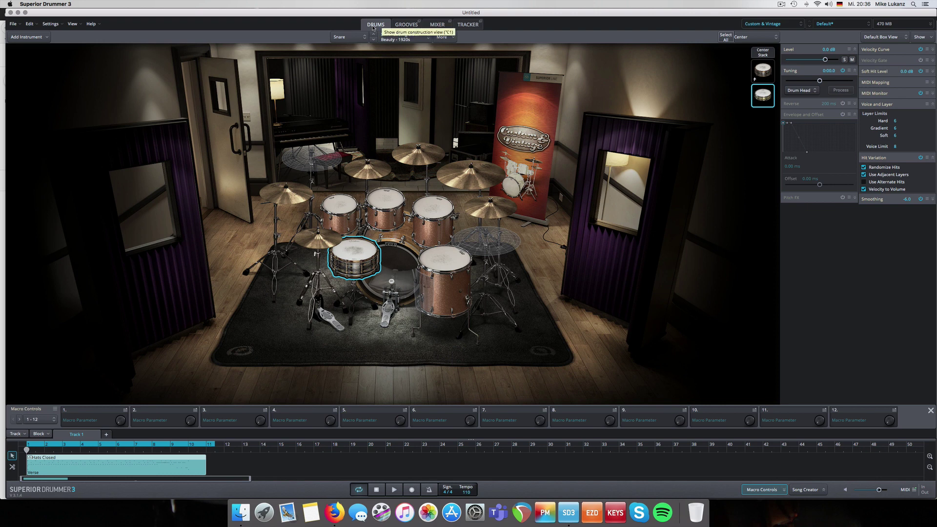
click(344, 206)
click(437, 253)
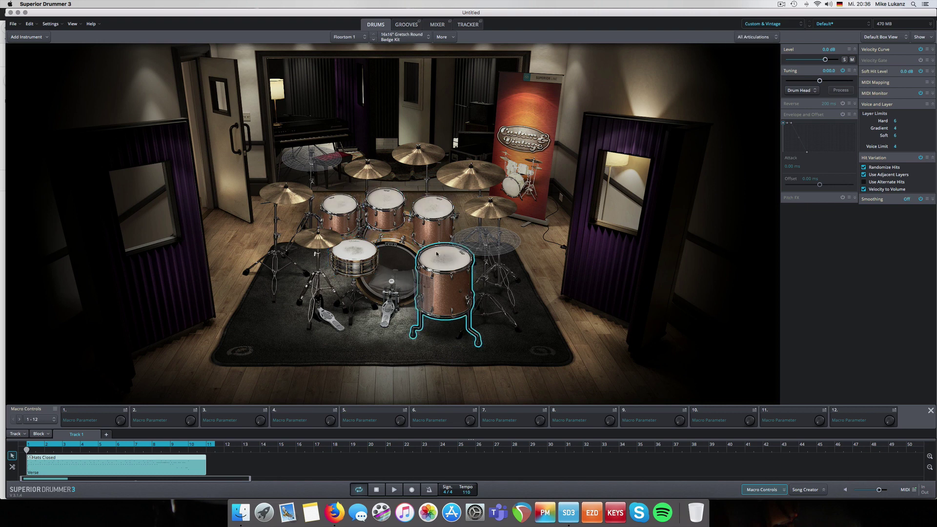
click(434, 209)
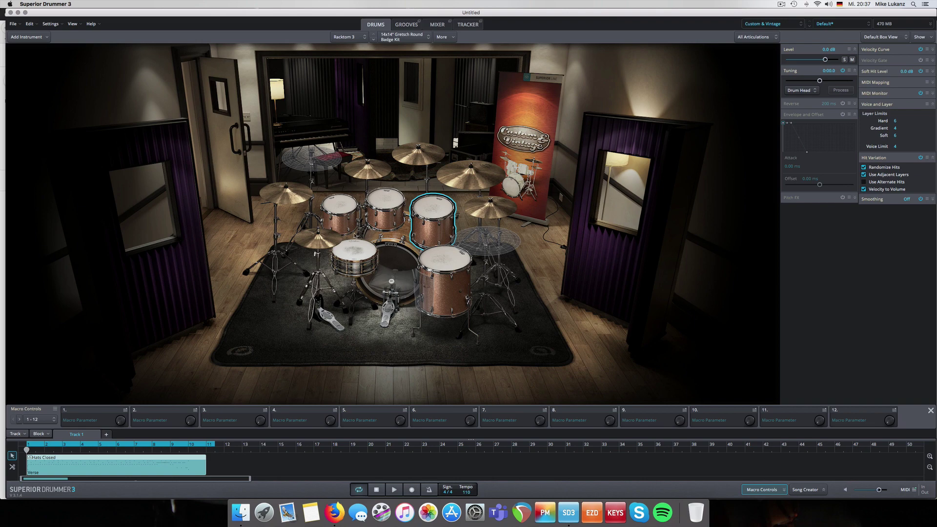
Remove the 3.5x14" GMS Brass Piccolo from the snare's Center stack
click(356, 237)
right_click(756, 104)
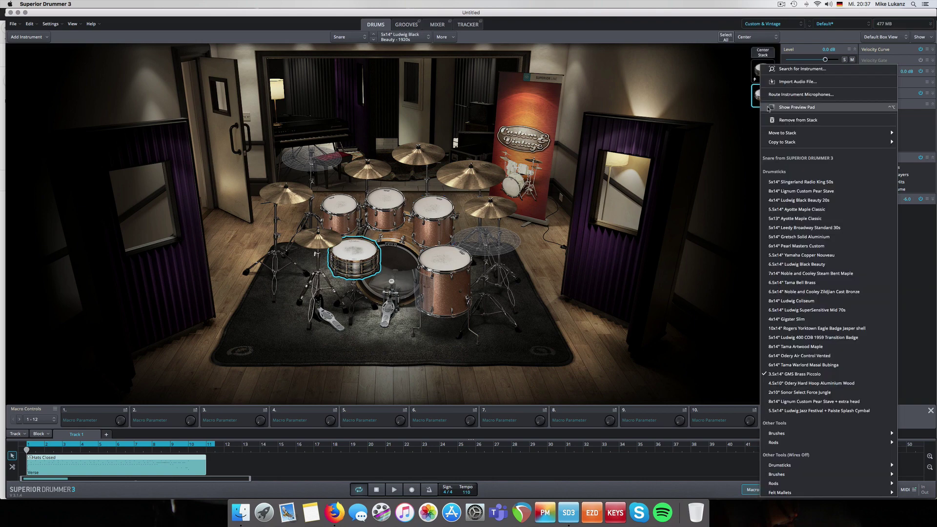
click(778, 120)
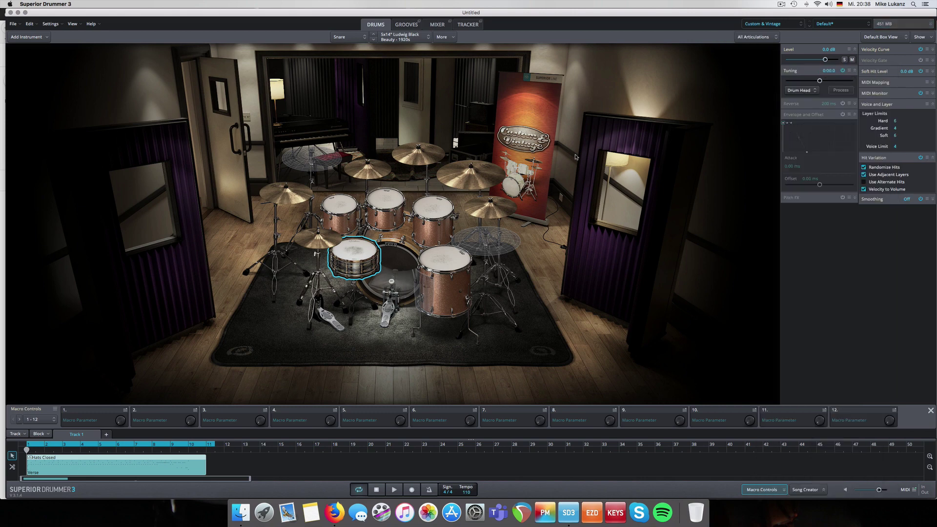
Stack the N.Y. - Allaire 6.5x14" Ludwig Black Beauty 1940s on the snare's Center articulation, with close mics routed to new channels
right_click(360, 249)
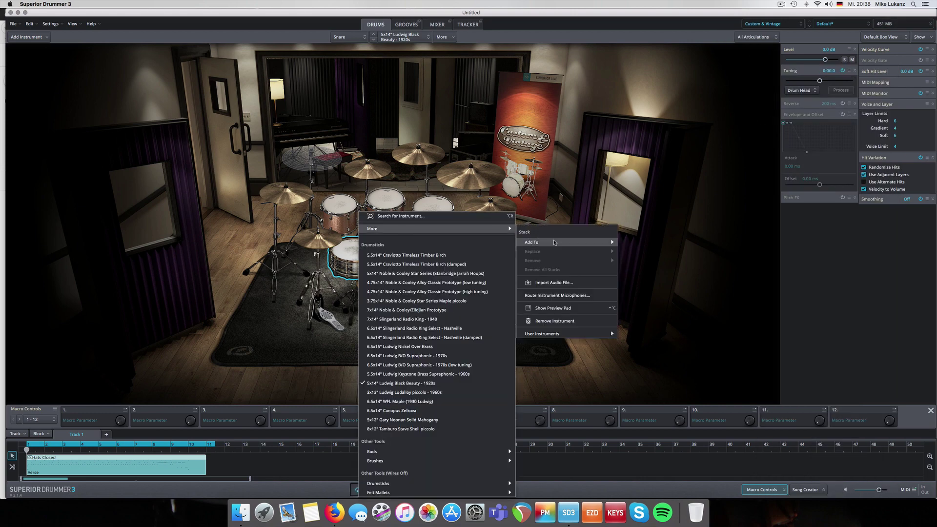
click(545, 236)
scroll(77, 98, up, 3)
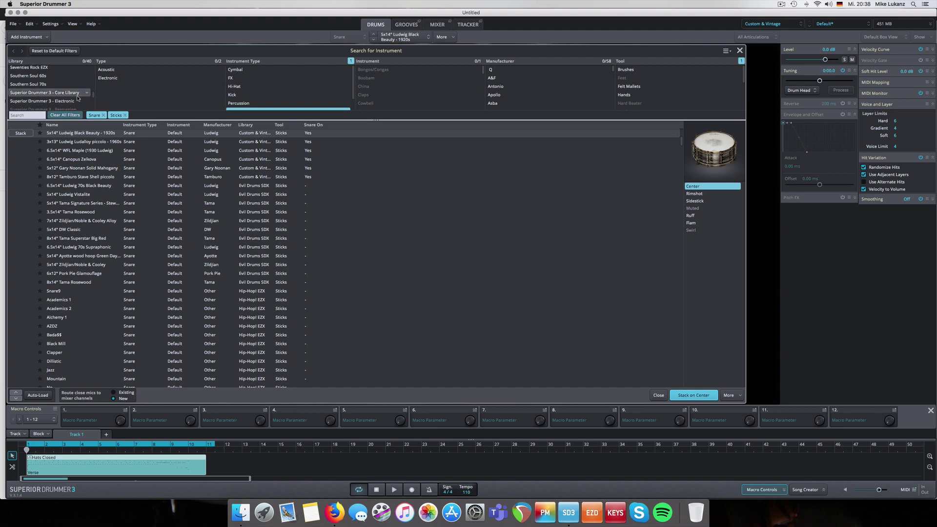
scroll(73, 93, up, 5)
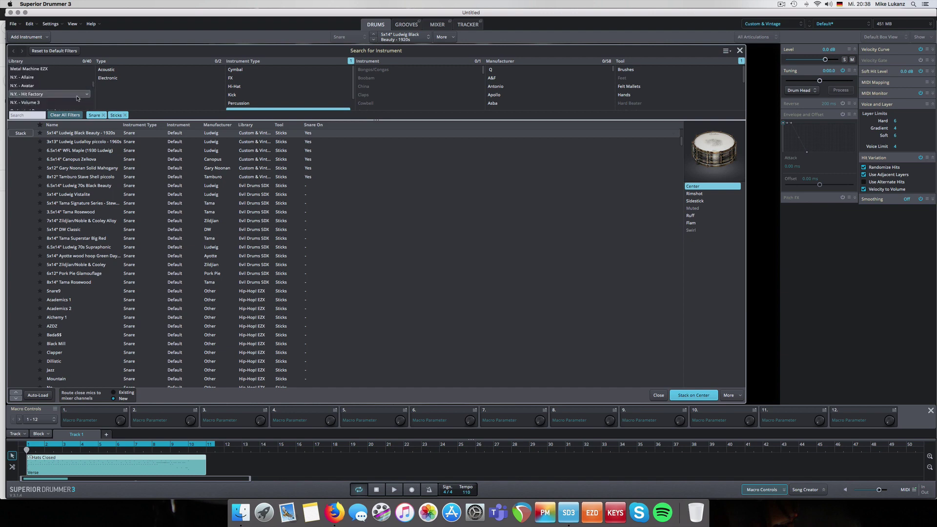
click(66, 78)
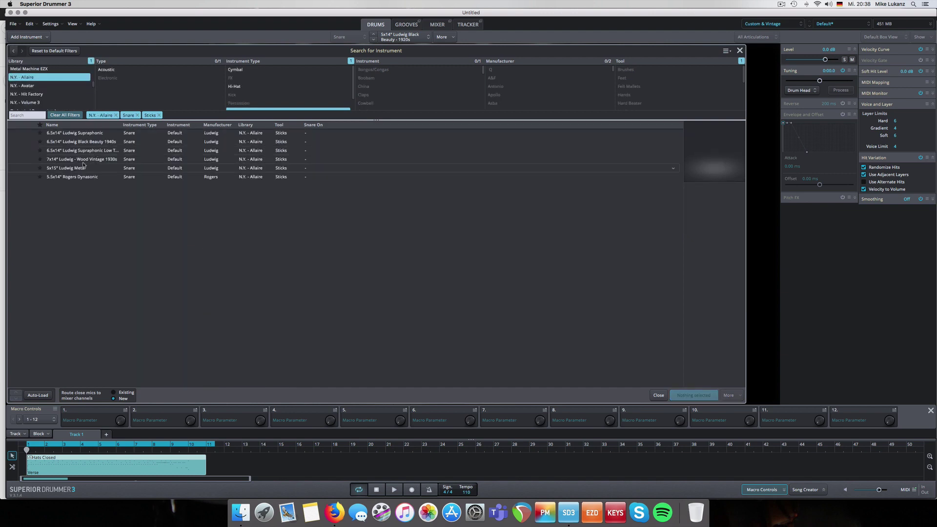
click(75, 143)
click(693, 395)
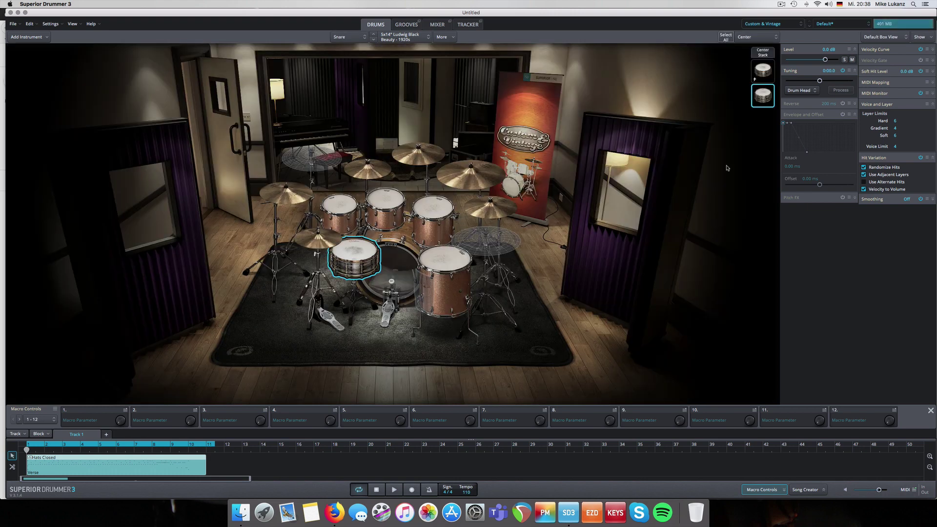
Route the stacked snare's Amb Close, Amb Mid and Amb Far microphones to new mixer channels
click(761, 98)
click(782, 127)
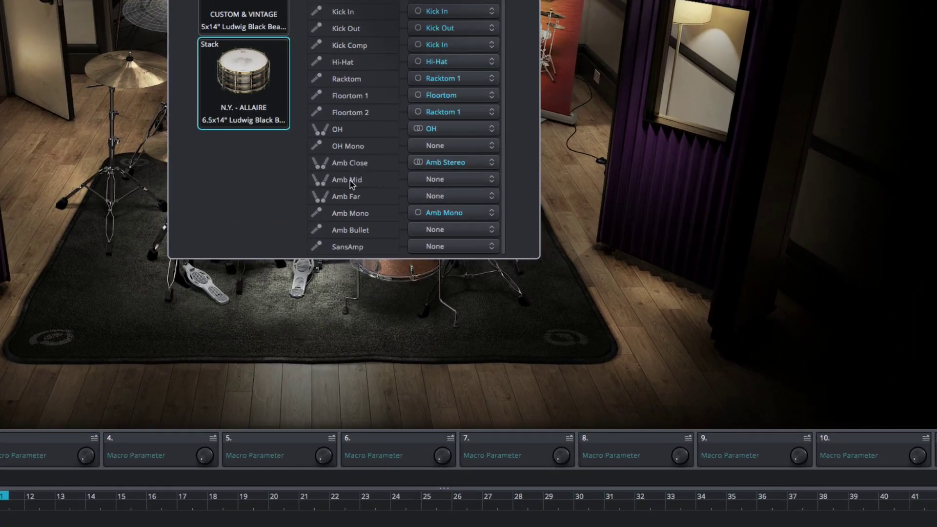
click(426, 166)
click(456, 465)
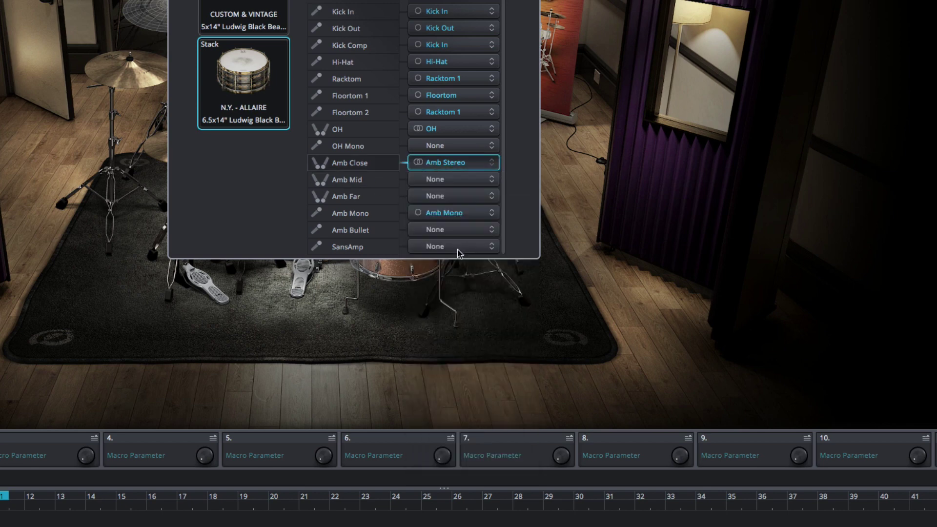
click(447, 181)
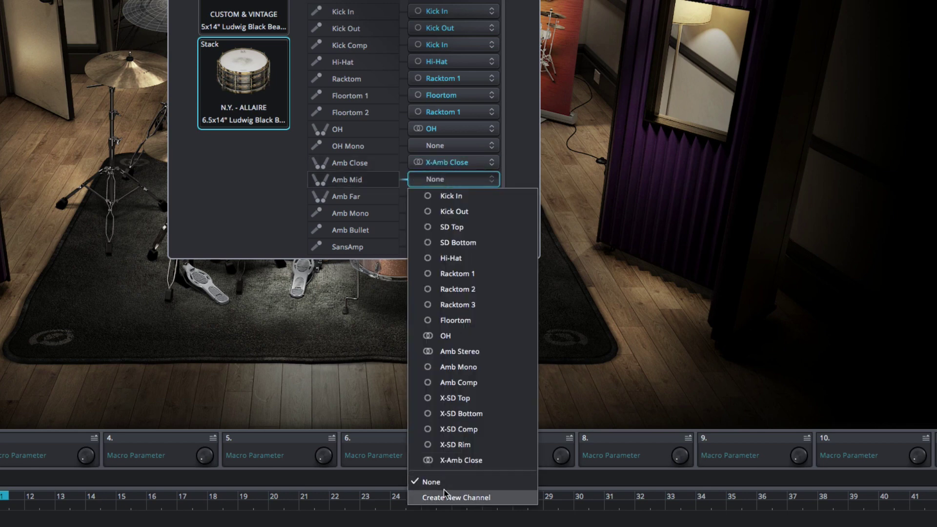
click(441, 497)
click(447, 195)
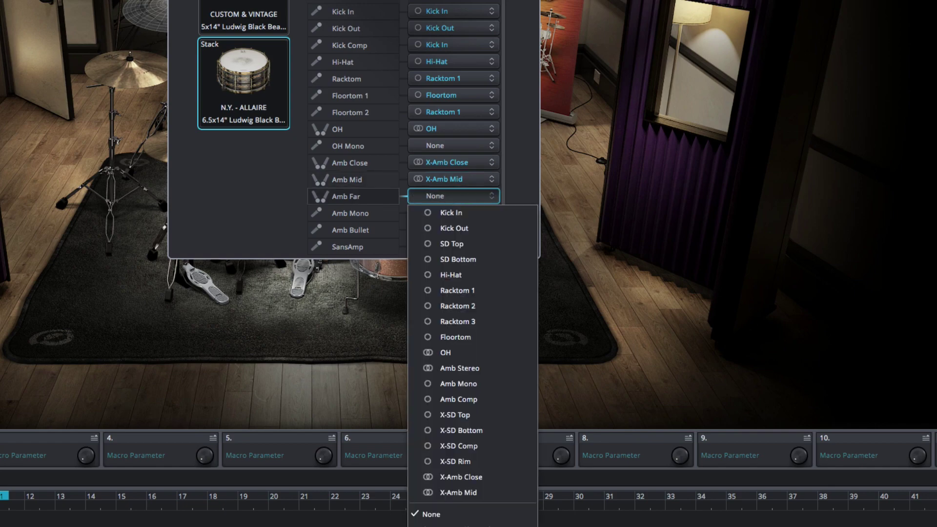
click(456, 512)
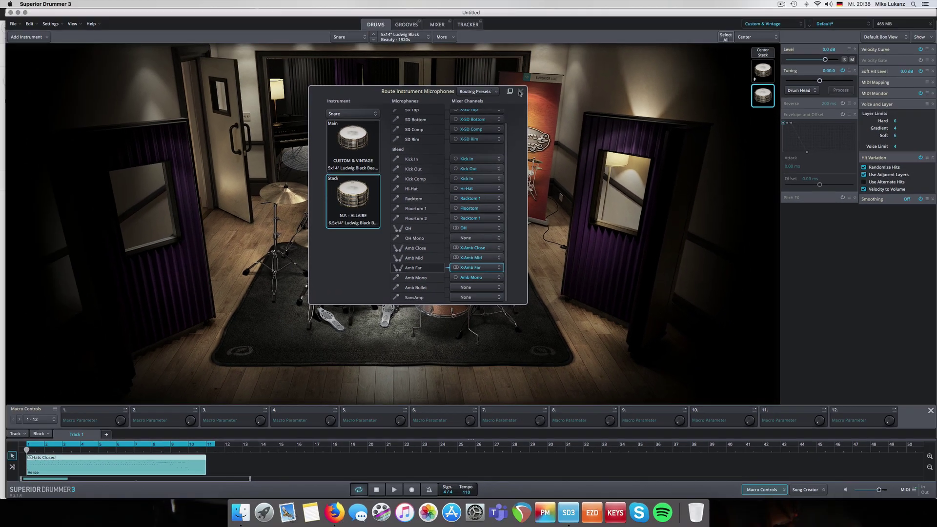
Pull the X-SD Top, X-SD Bottom, X-SD Comp and X-SD Rim mixer levels down to Off
click(444, 26)
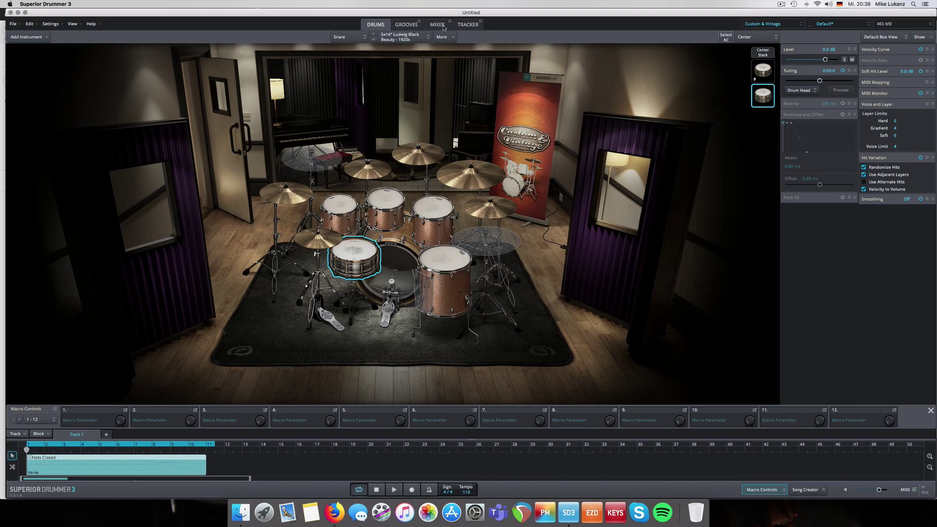
click(444, 27)
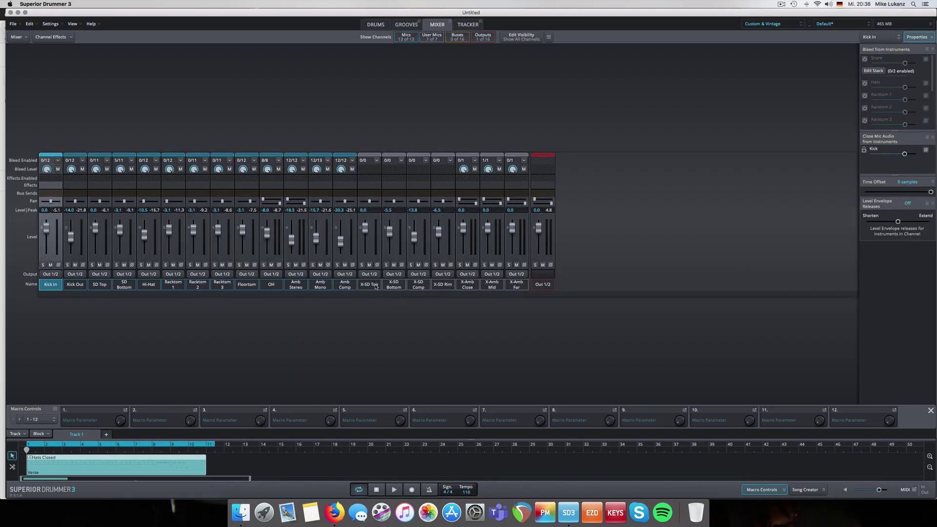
drag(376, 286, 441, 285)
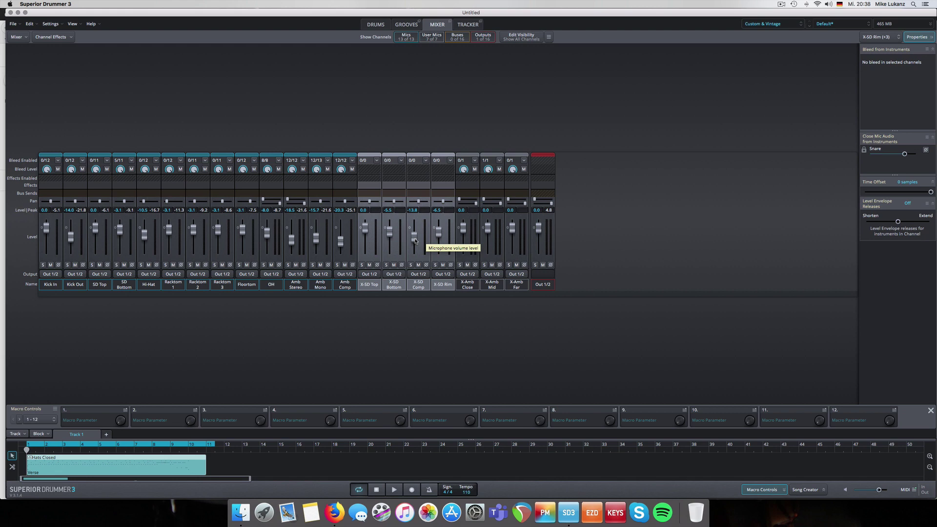
drag(415, 241, 365, 254)
click(390, 251)
drag(438, 248, 438, 255)
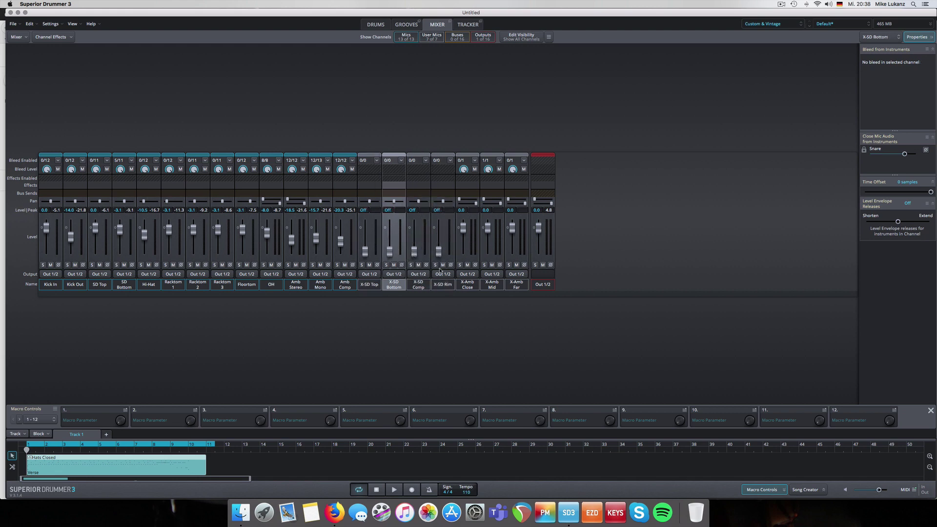
Enable the snare bleed for the X-Amb Close, X-Amb Mid and X-Amb Far channels and check each one
drag(464, 284, 510, 284)
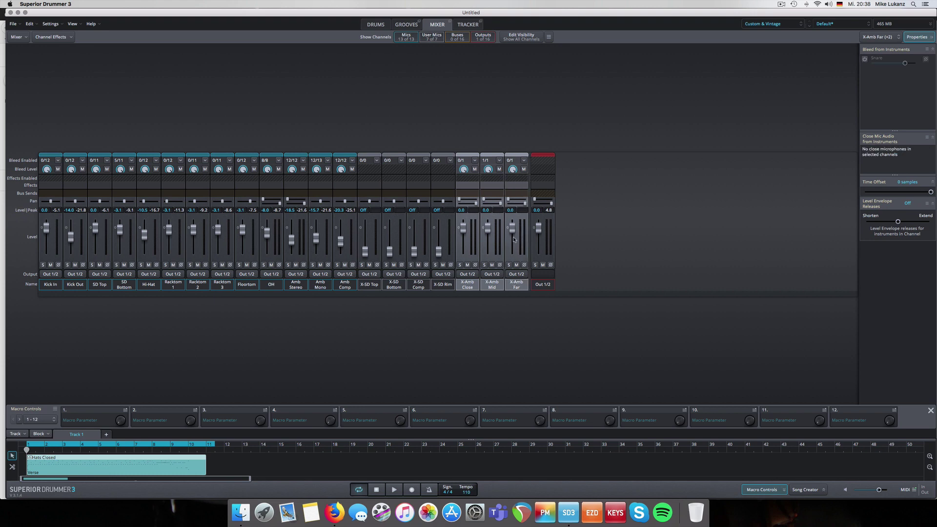
click(864, 59)
click(492, 285)
click(507, 285)
Pull the X-Amb Close, X-Amb Mid and X-Amb Far levels down together to Off and blend them in to -20.7 dB during playback
click(467, 284)
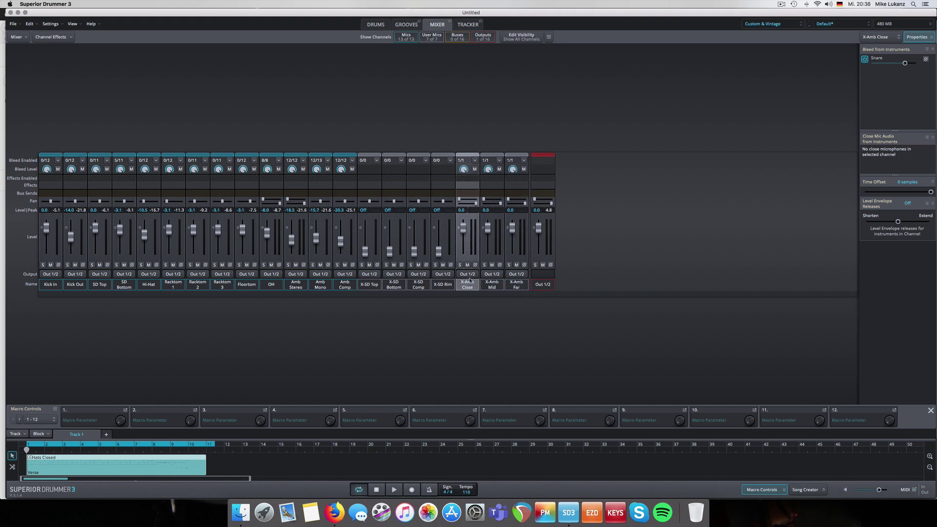
shift+click(512, 283)
drag(512, 226, 510, 252)
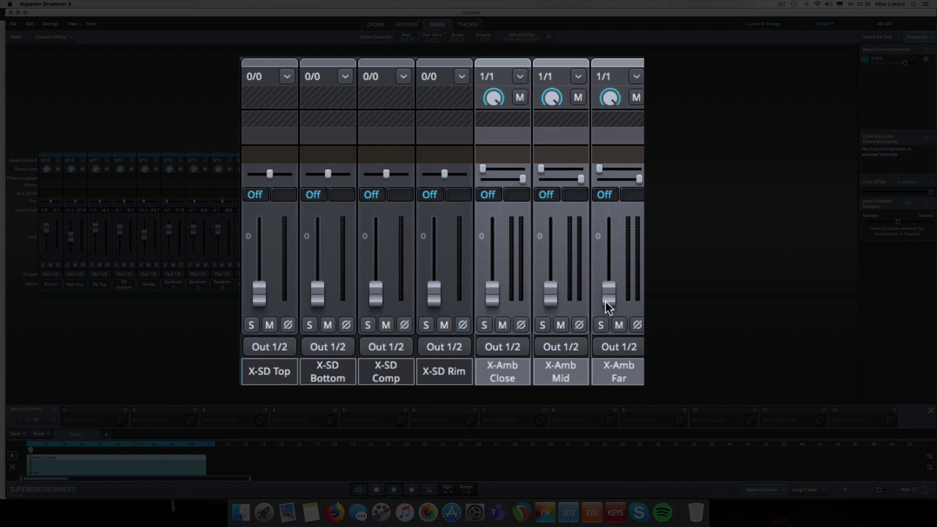
drag(605, 300, 608, 274)
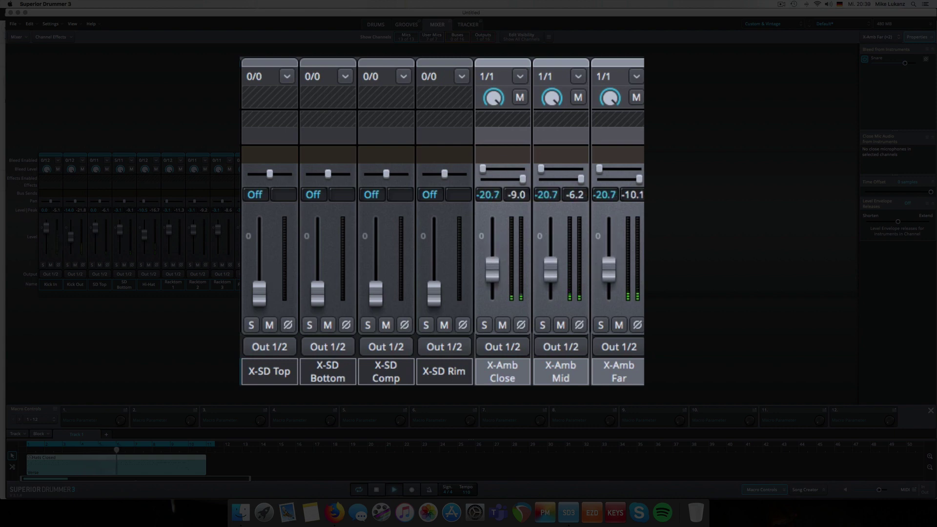
key(space)
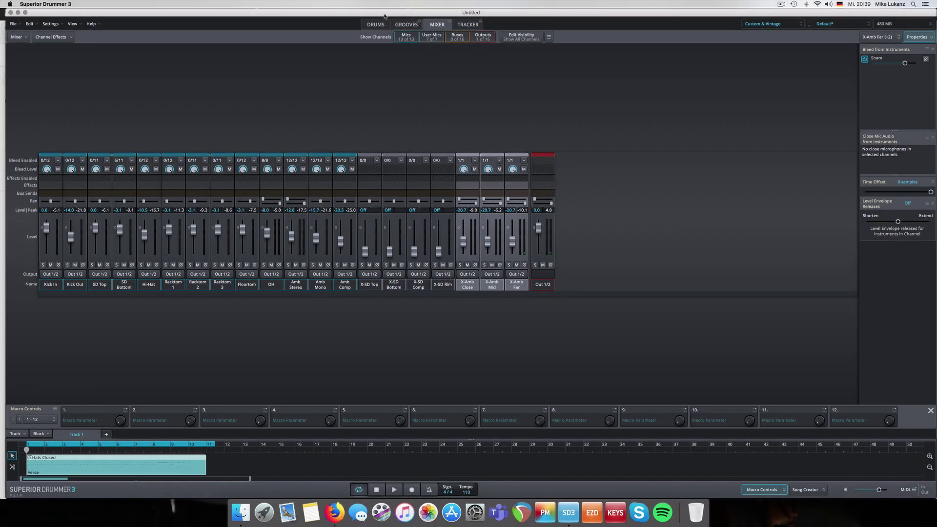
Review the stacked Black Beauty's options for moving or copying to other articulations and its alternative N.Y. - Allaire snares, then check its mixer channels
click(384, 24)
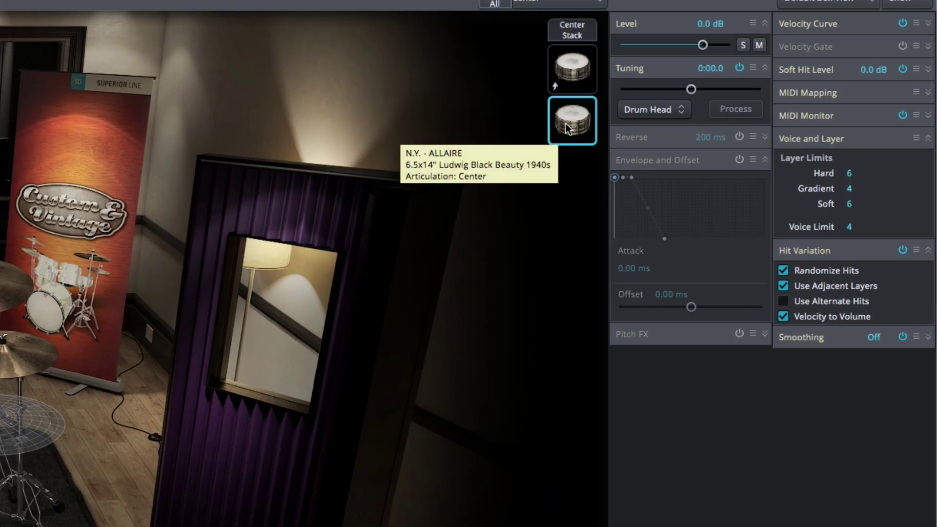
right_click(760, 99)
mouse_move(604, 268)
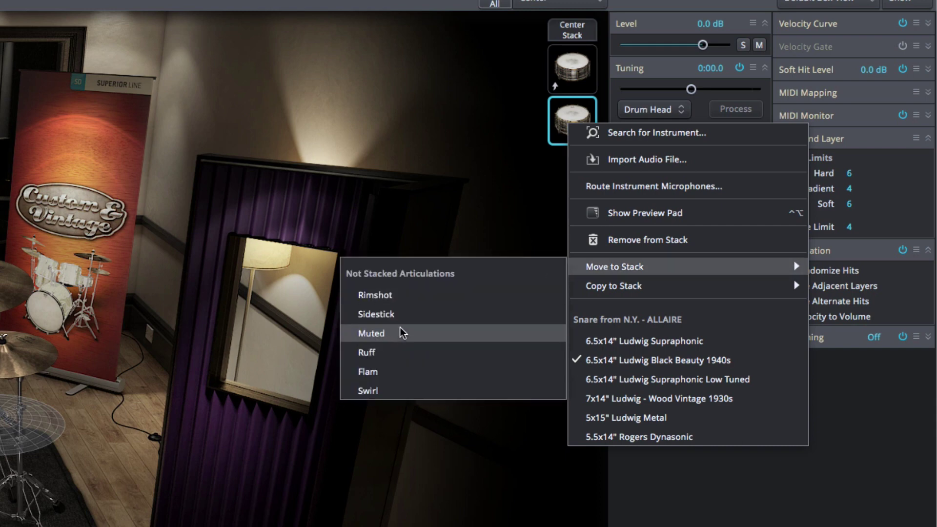
mouse_move(615, 290)
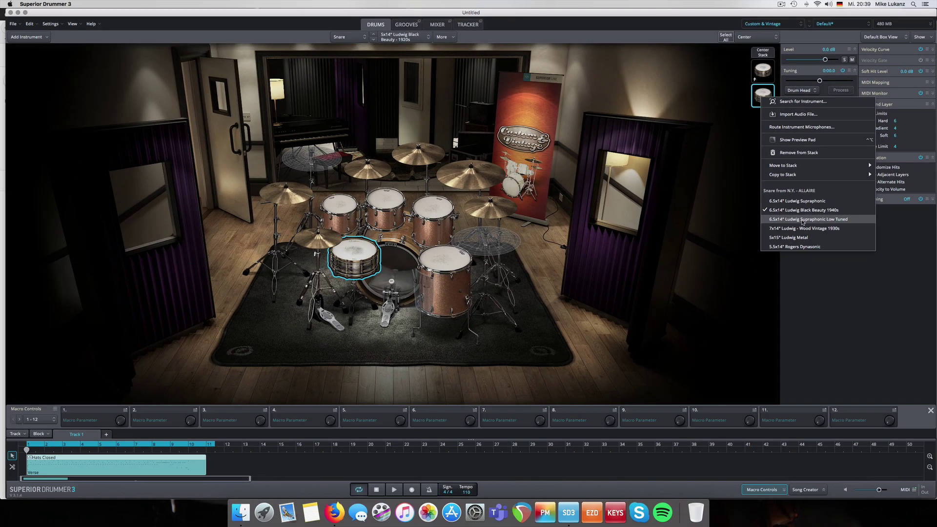
key(Escape)
click(437, 25)
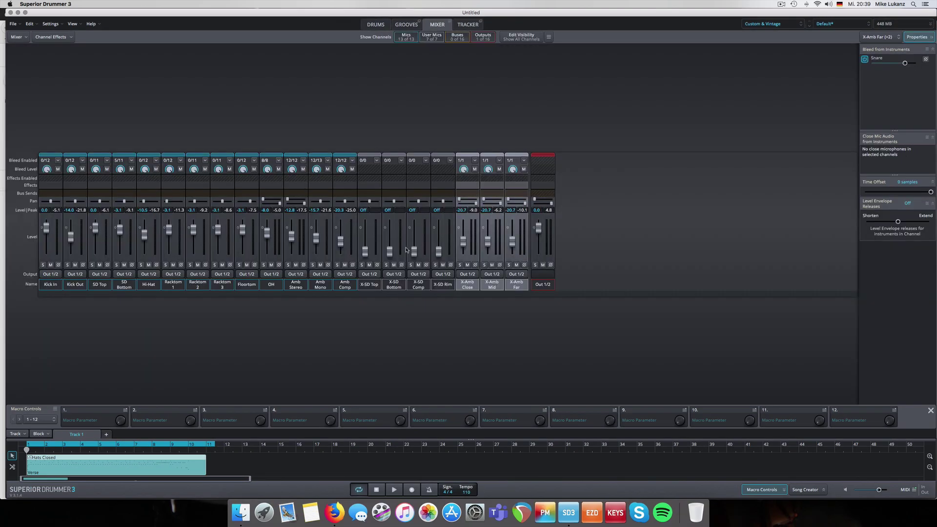
click(376, 25)
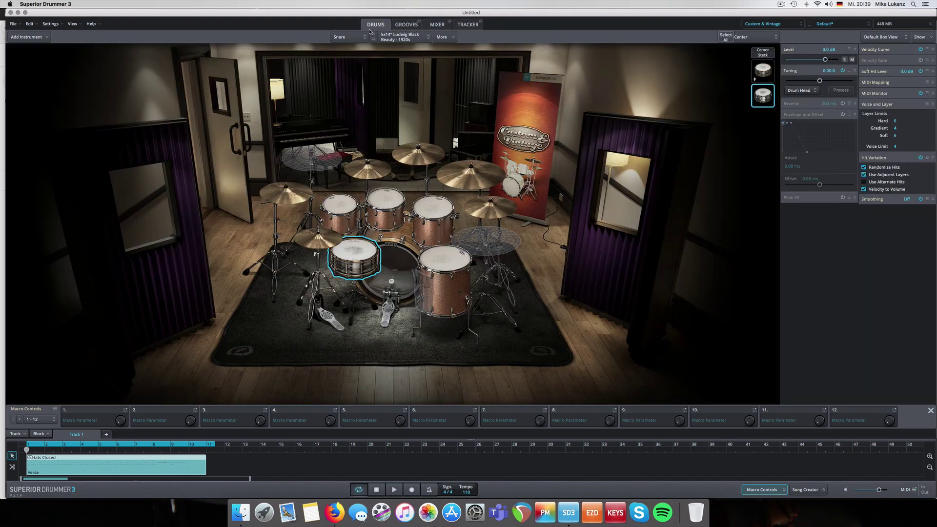